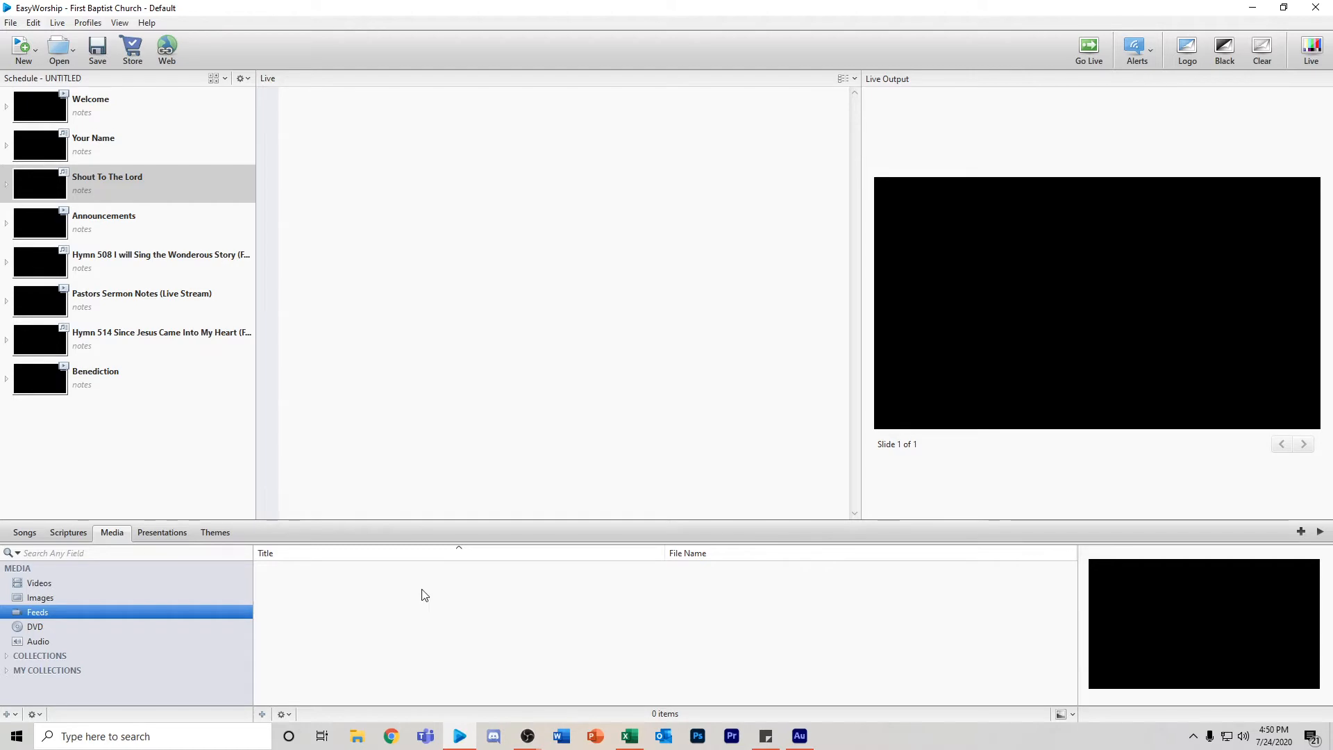
Create a new feed named "Camera Feed" that uses the USB Video Device - (DirectShow) as its input device
left_click(262, 714)
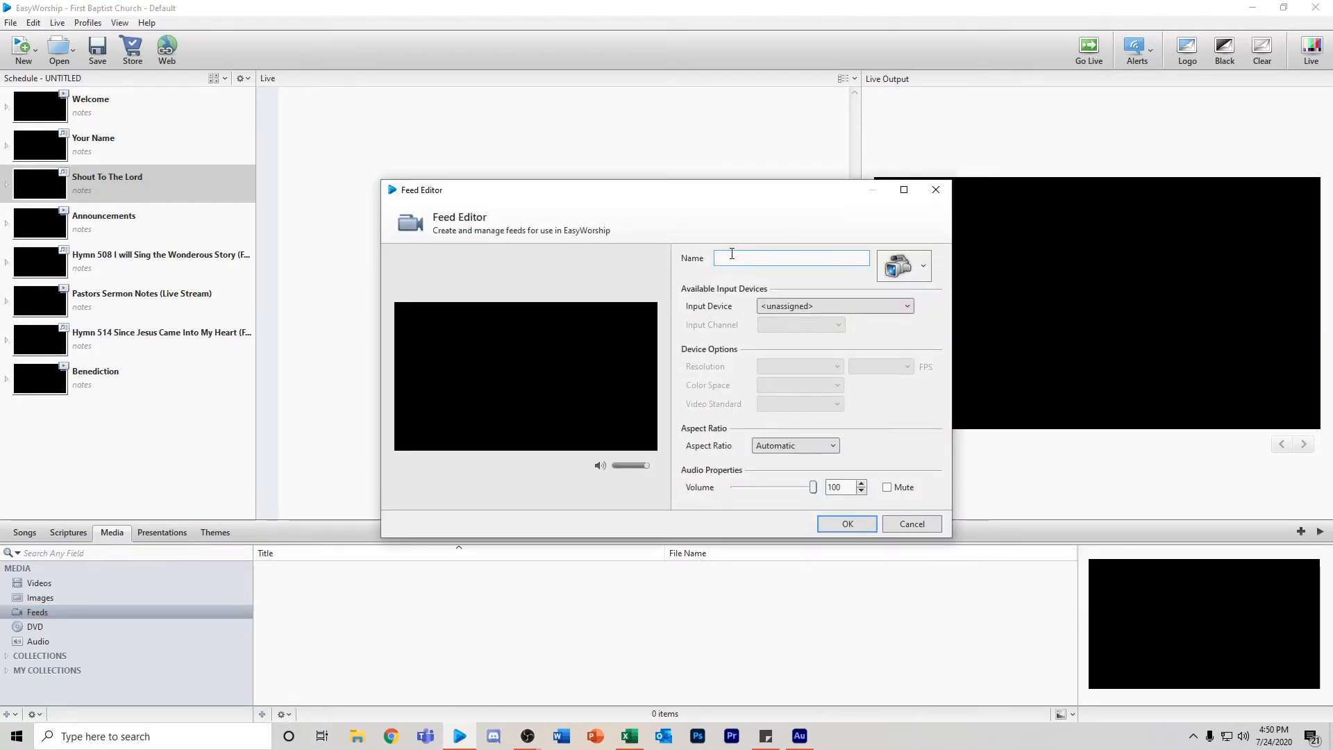
type("Camera Feed")
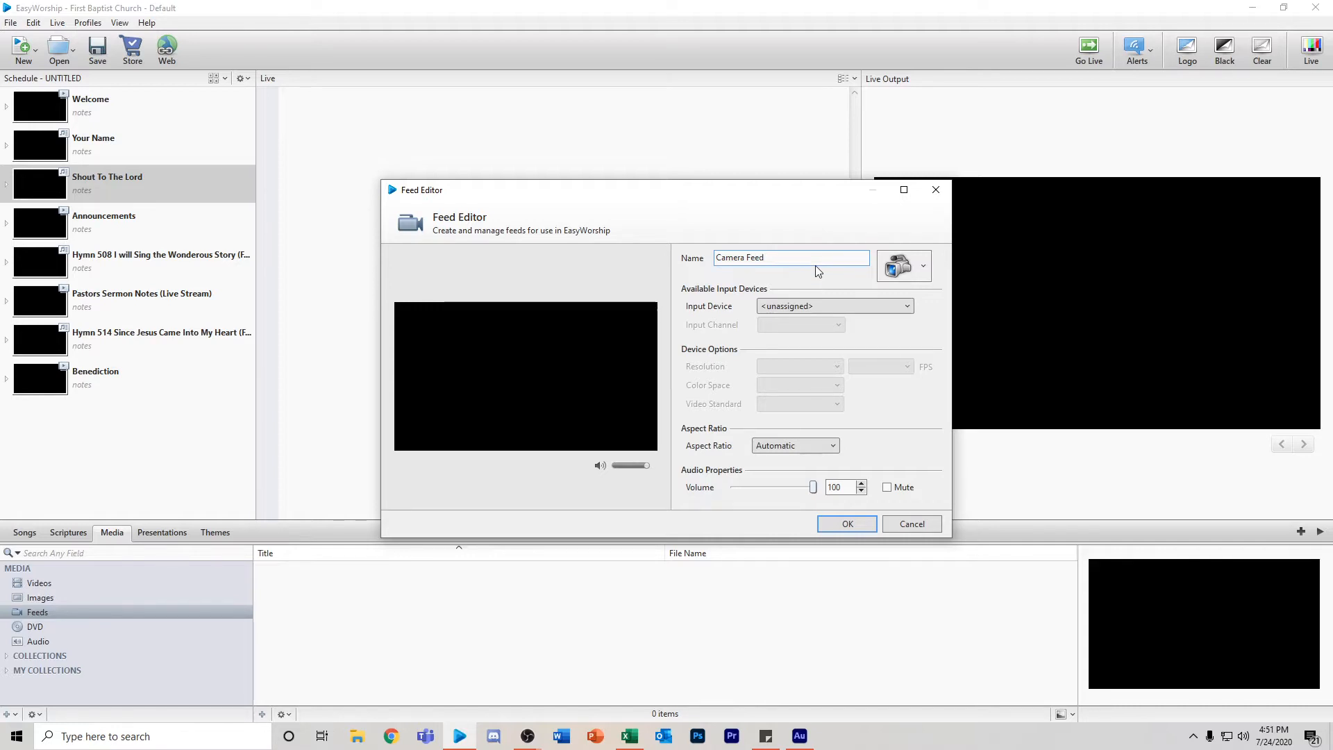
left_click(805, 307)
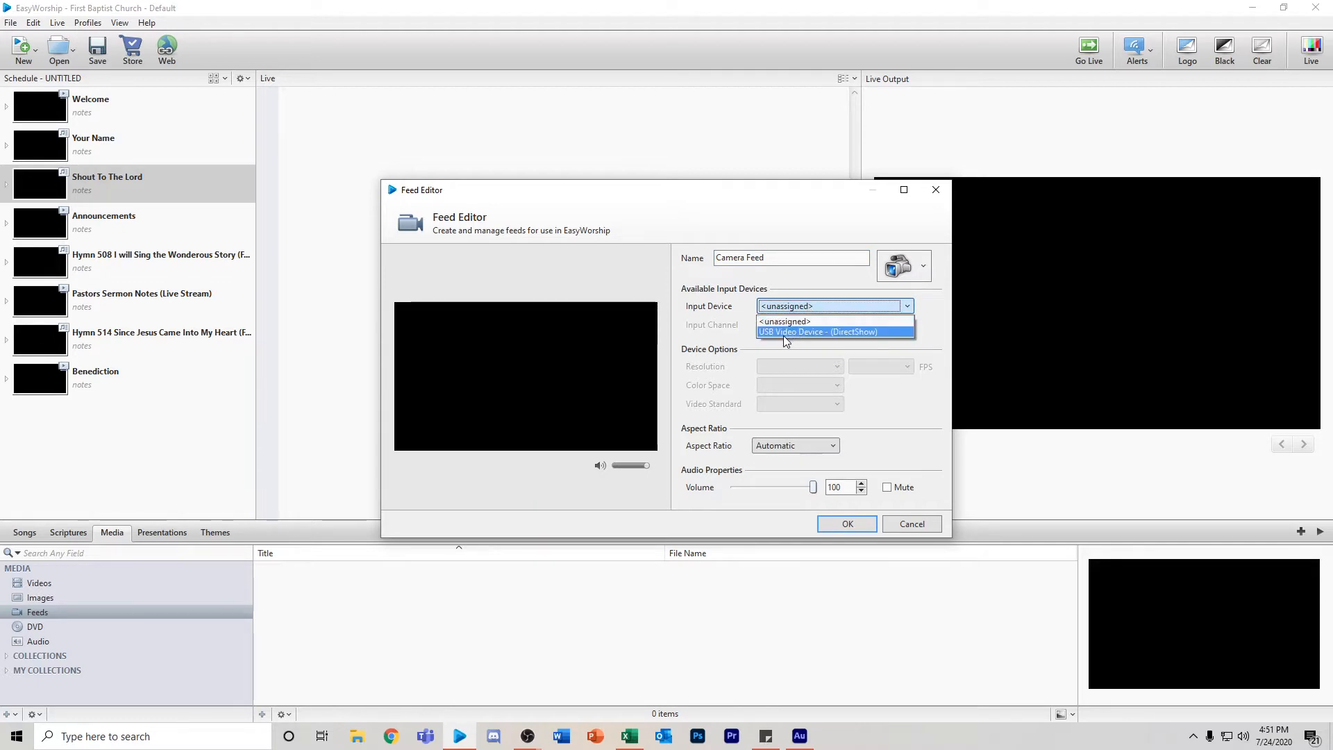
left_click(791, 334)
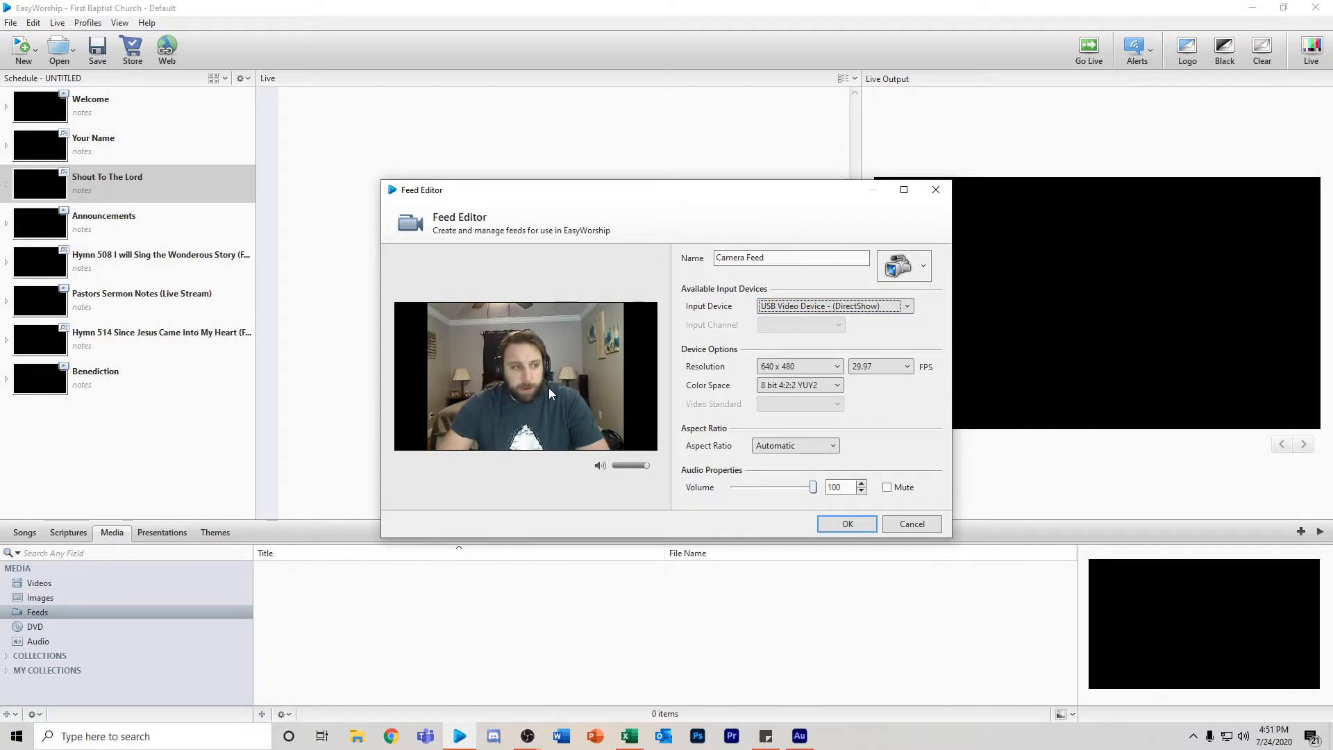
left_click(843, 523)
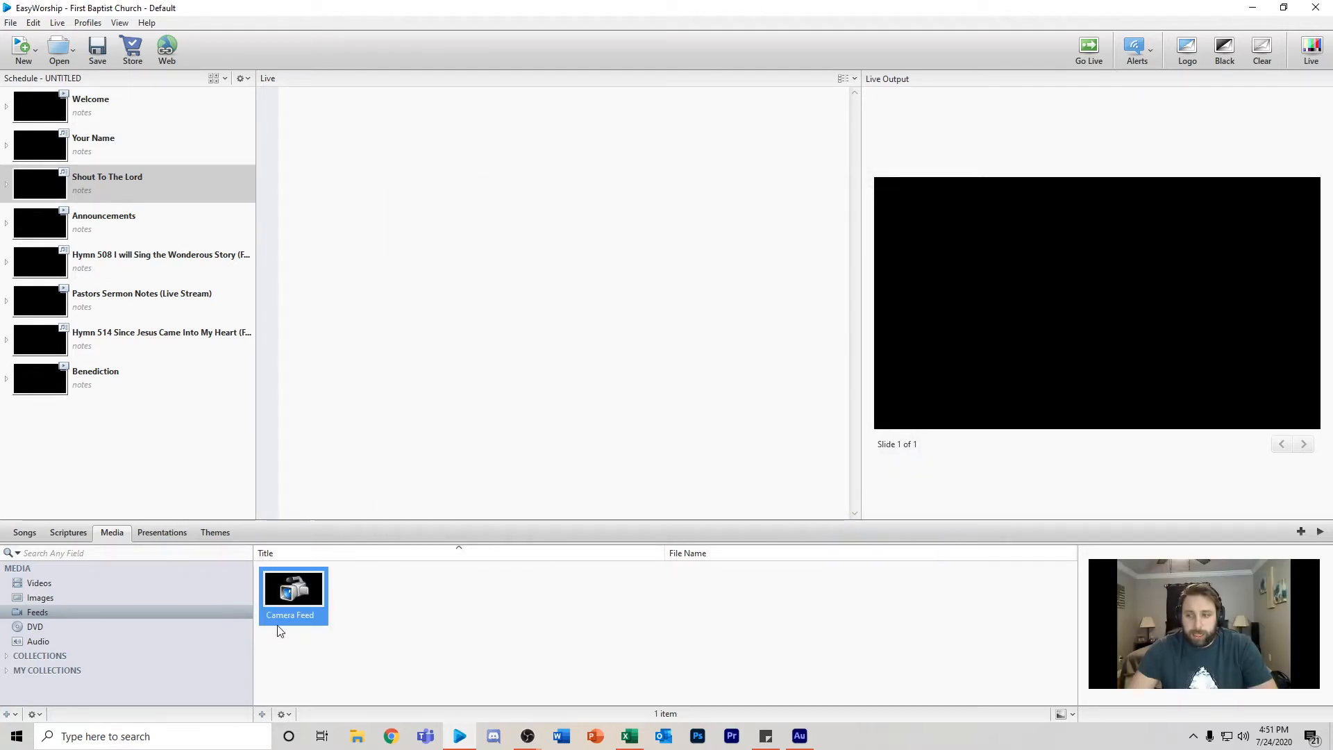
mouse_move(1100, 632)
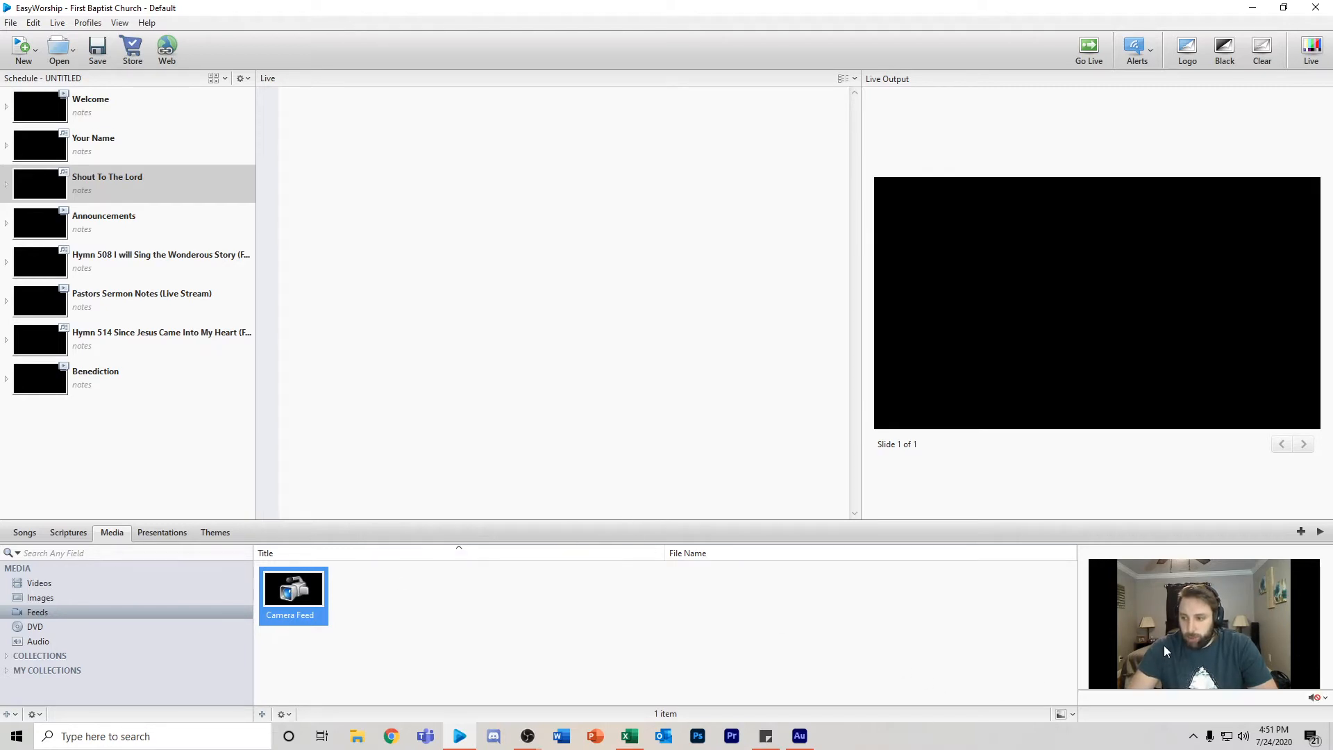
Edit the Camera Feed so that its audio is muted
right_click(305, 602)
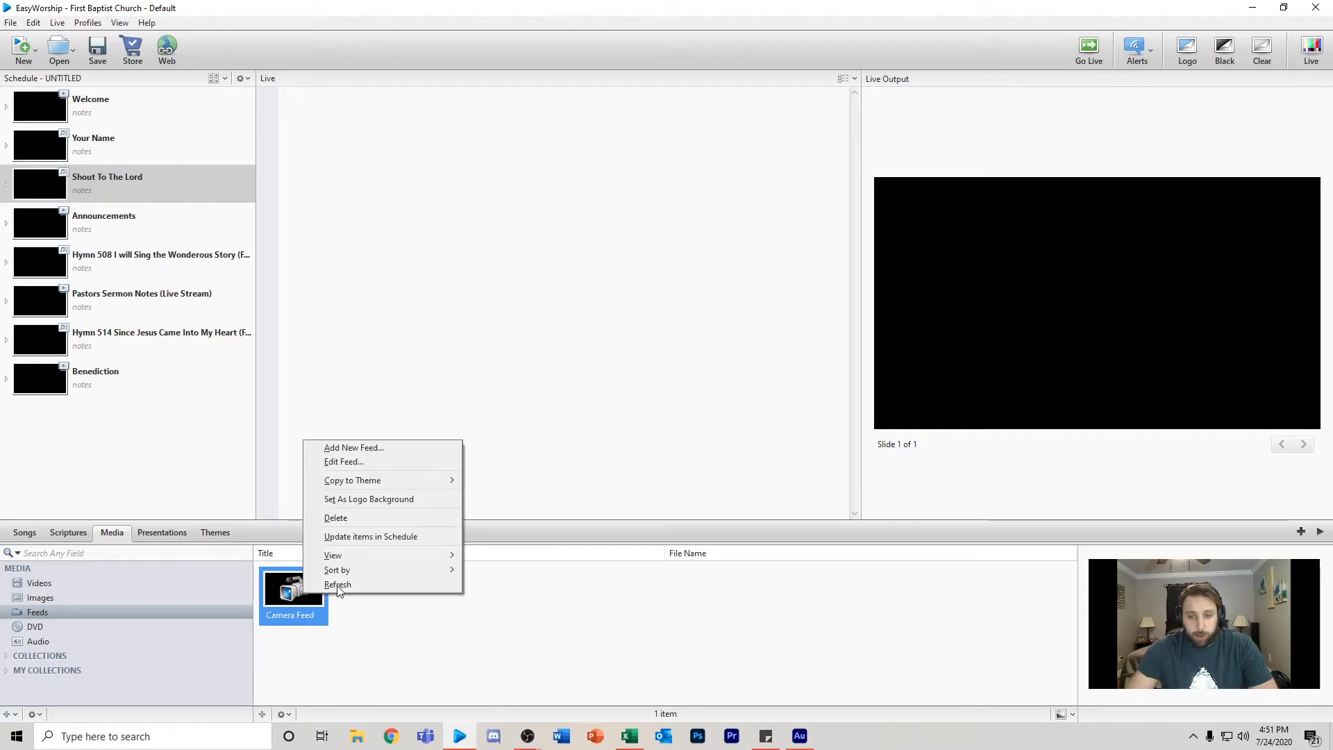
mouse_move(365, 568)
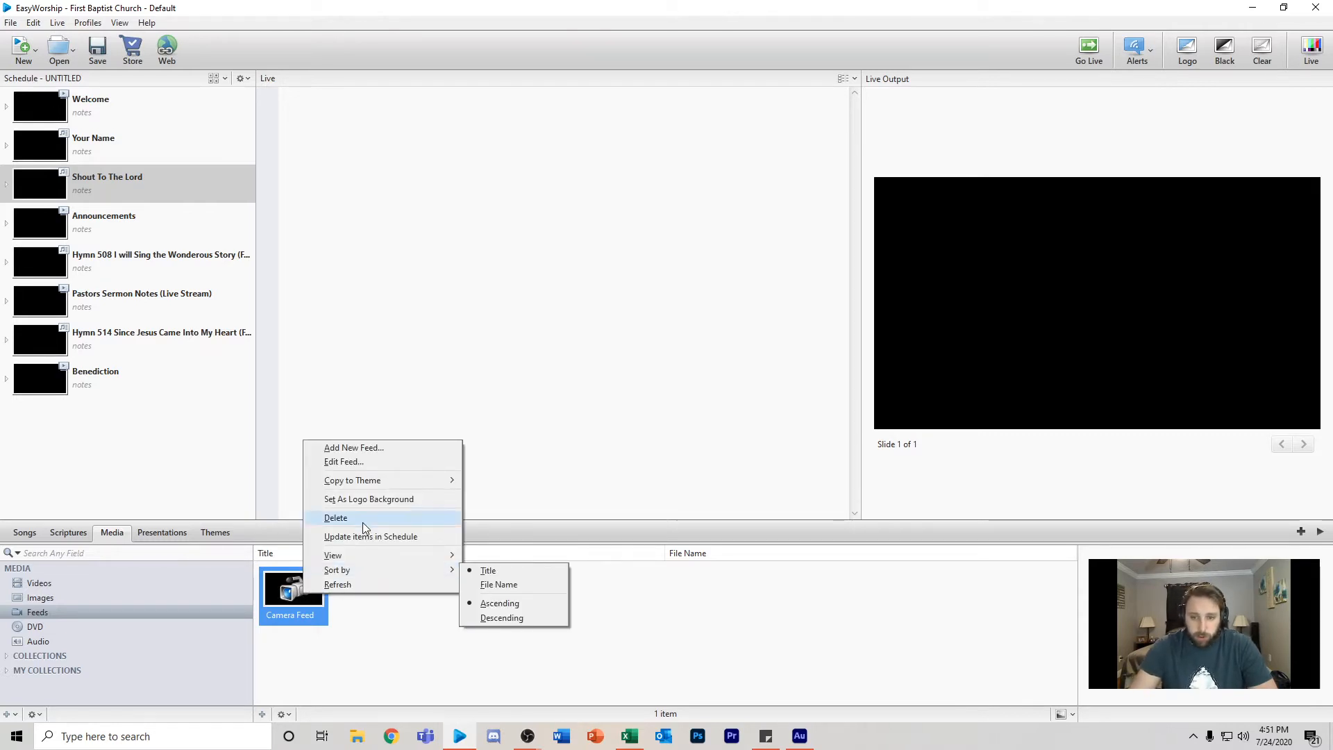
left_click(386, 462)
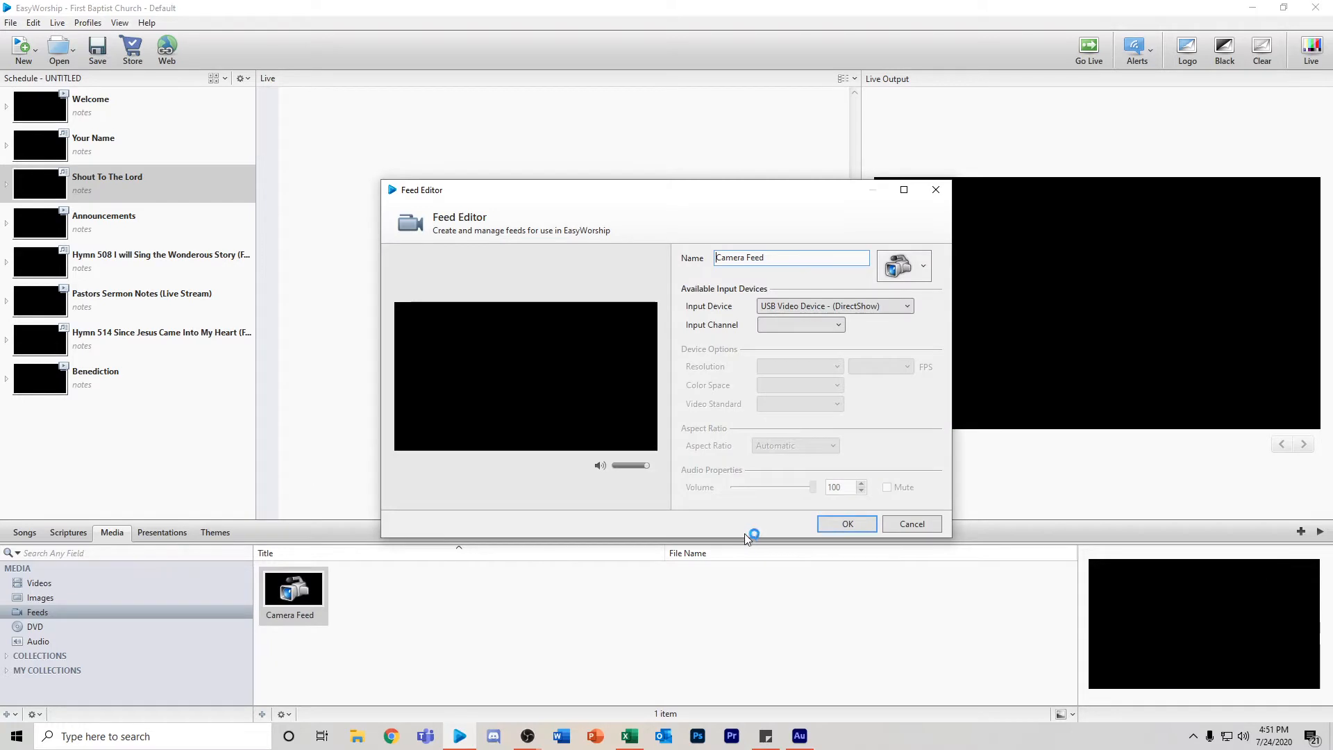
left_click(888, 487)
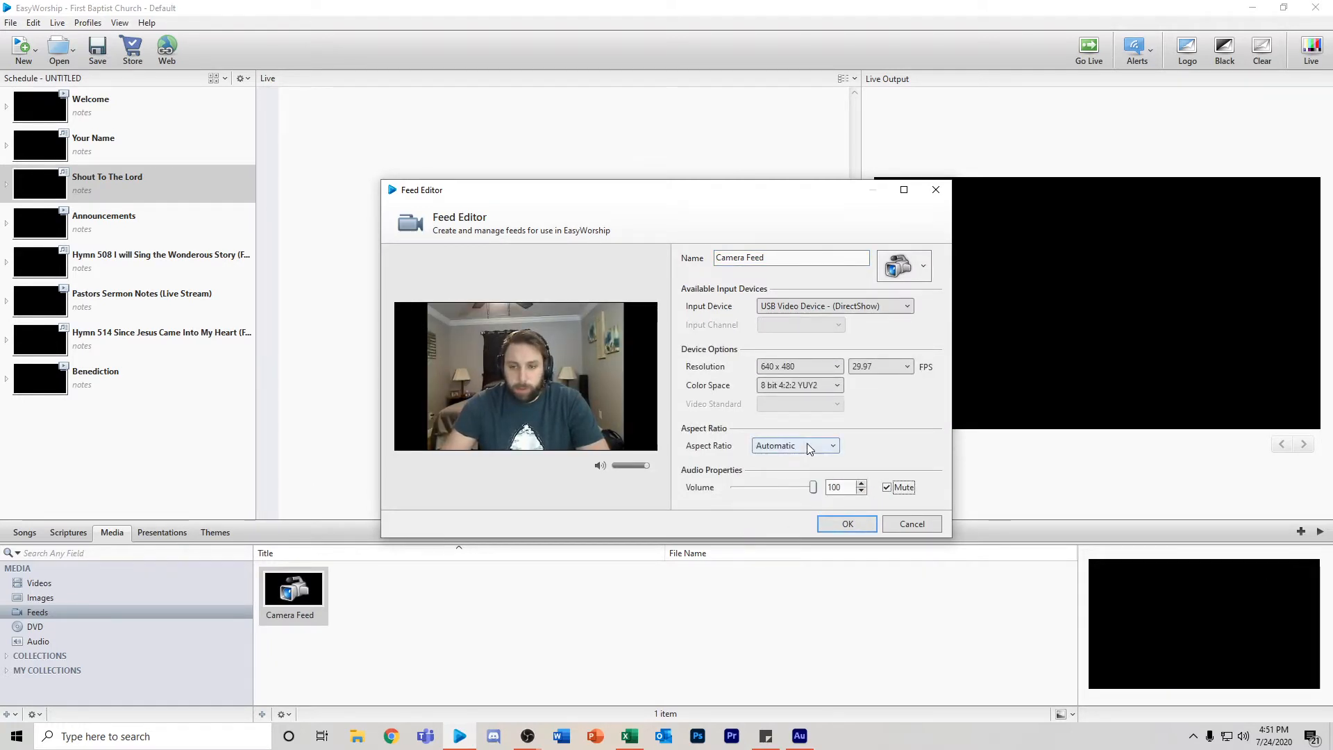
left_click(848, 524)
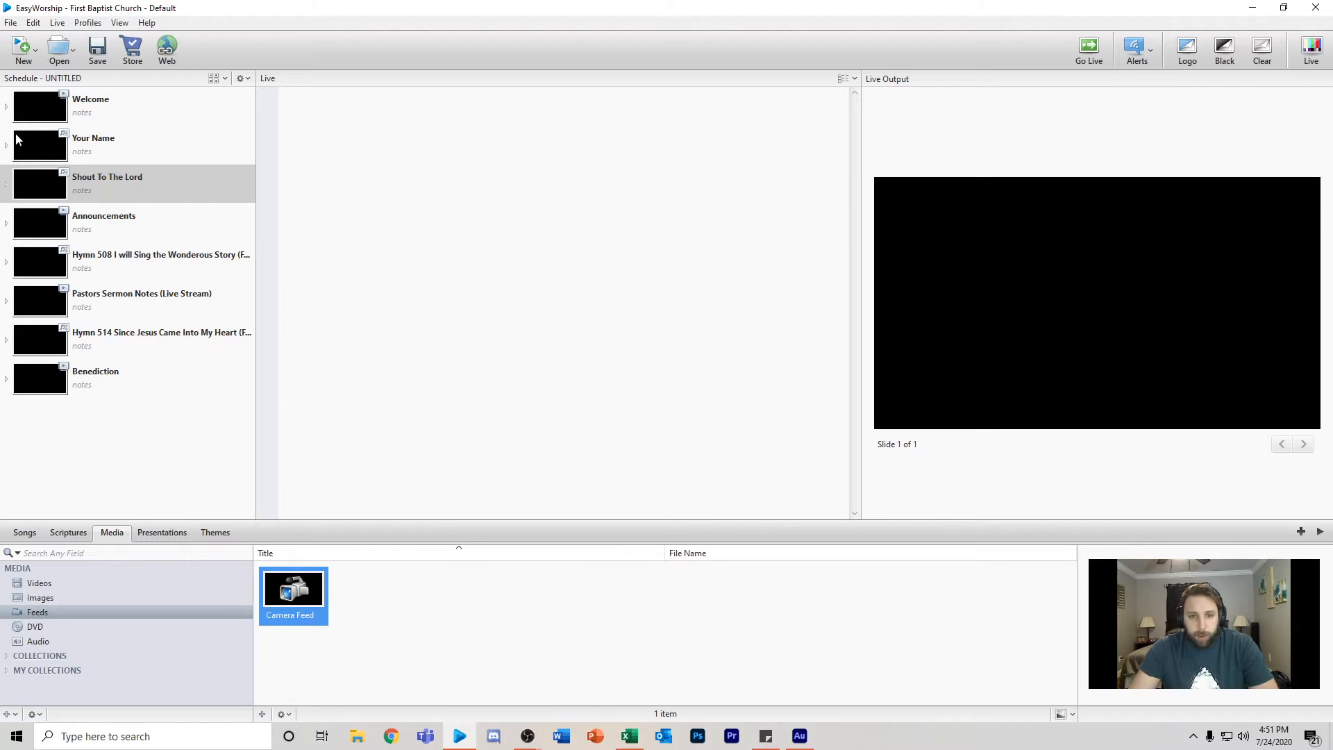
Apply the Camera Feed as the background of every schedule item from Welcome through Benediction, and collapse the Welcome item's slide list
left_click_drag(273, 618, 42, 109)
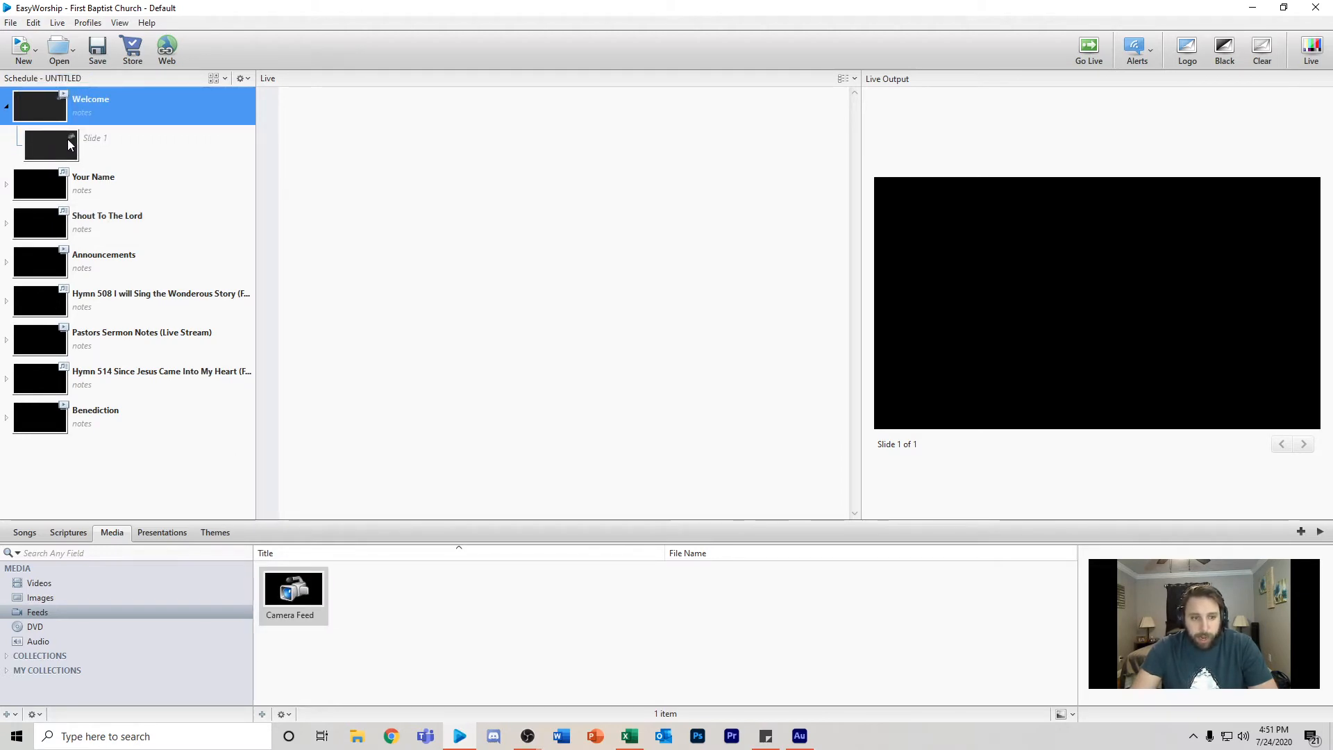
left_click_drag(293, 591, 72, 217)
left_click_drag(294, 588, 49, 257)
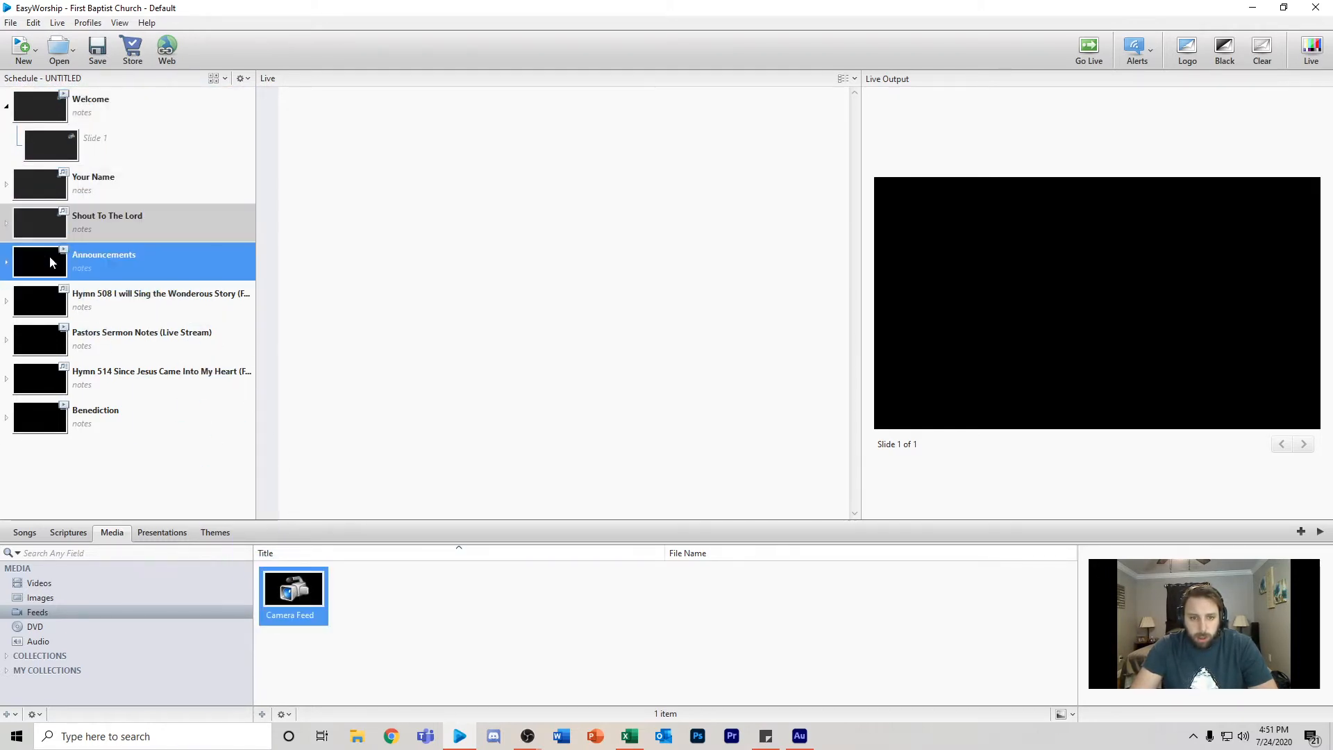
left_click_drag(313, 604, 50, 298)
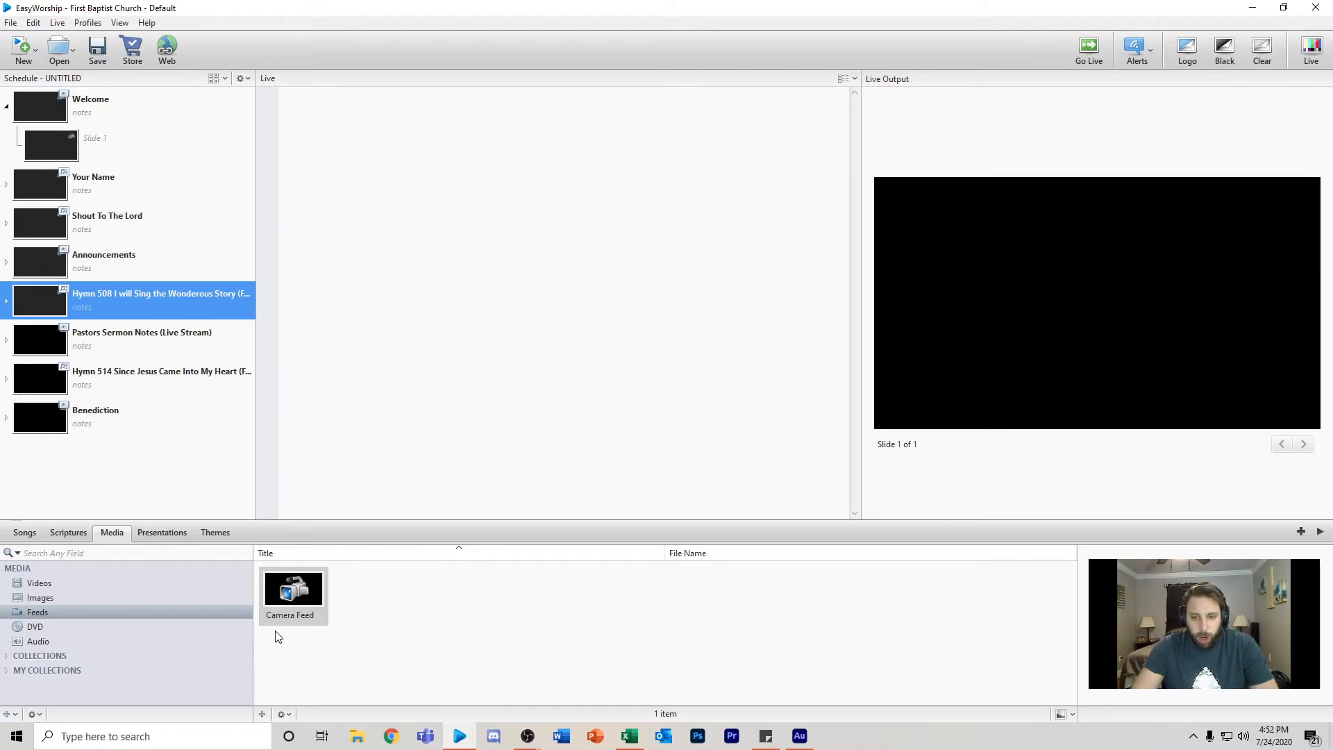
left_click_drag(286, 611, 36, 334)
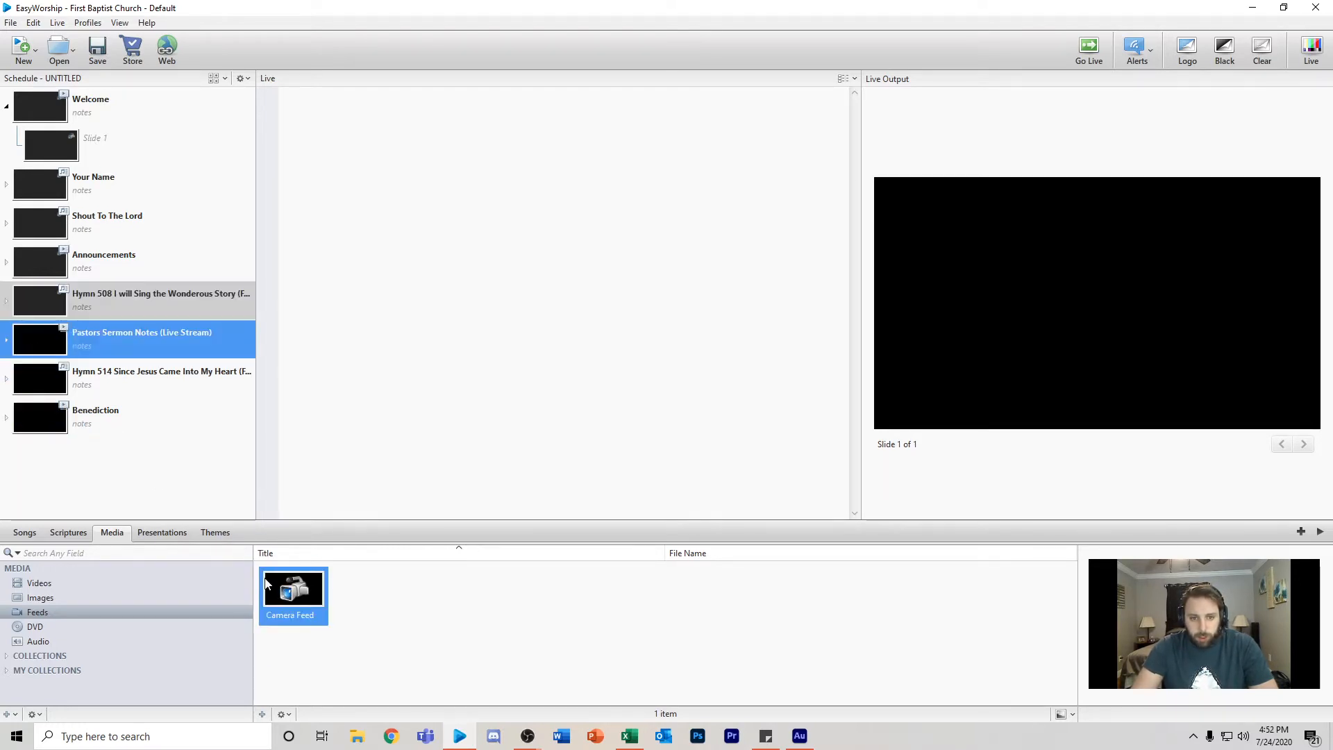
left_click_drag(316, 603, 36, 378)
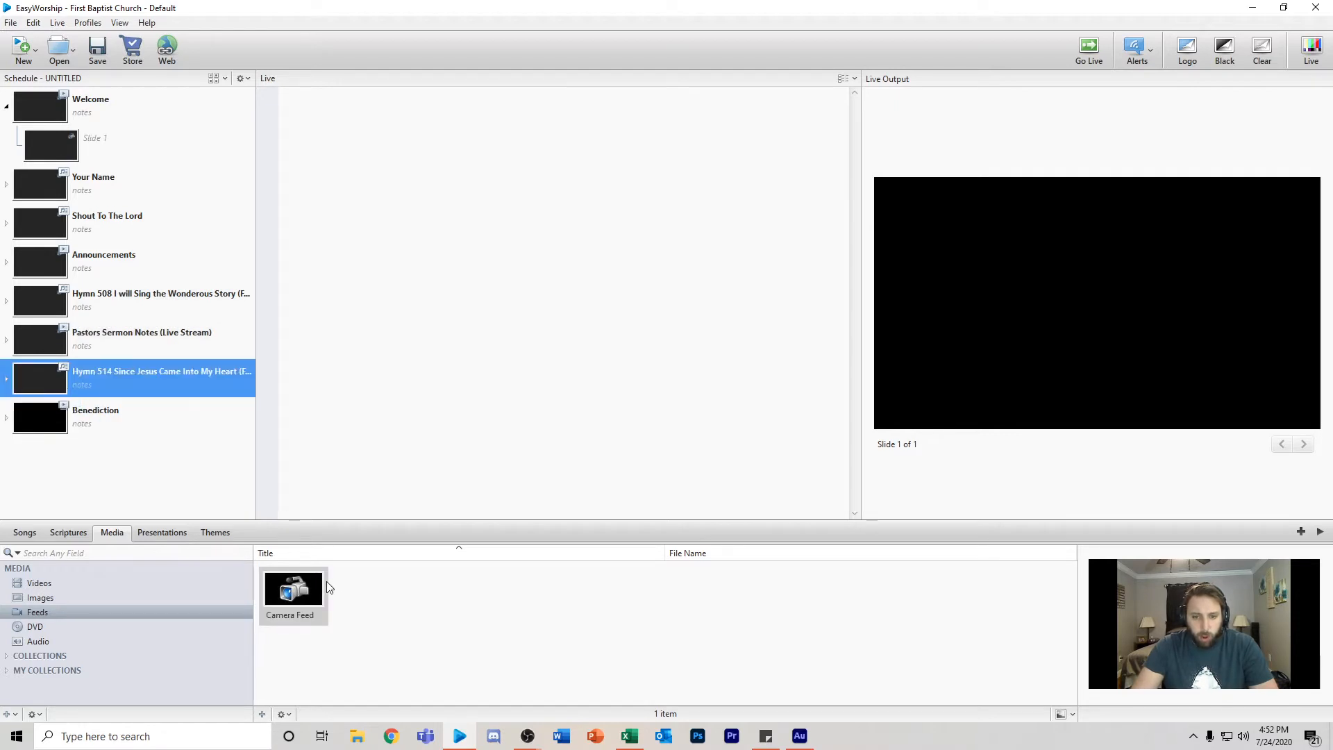
left_click_drag(328, 587, 52, 424)
left_click(7, 417)
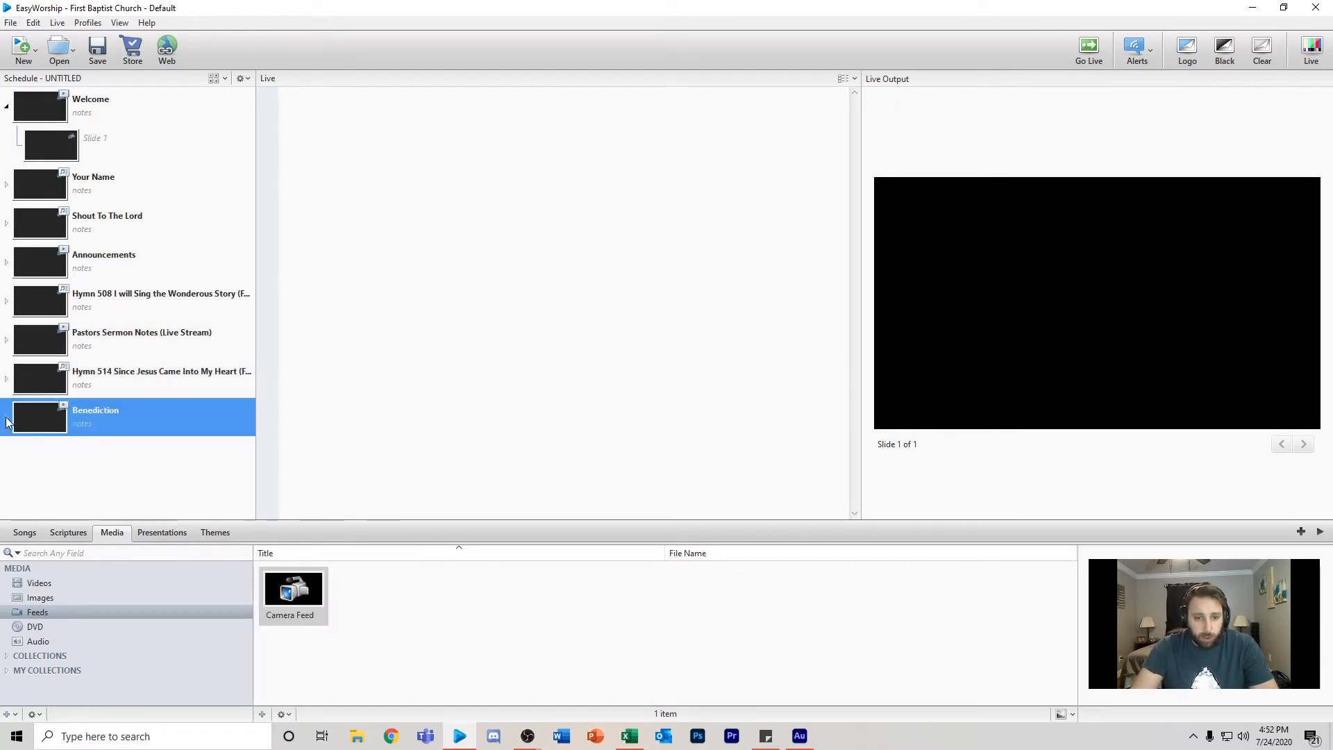
left_click(7, 106)
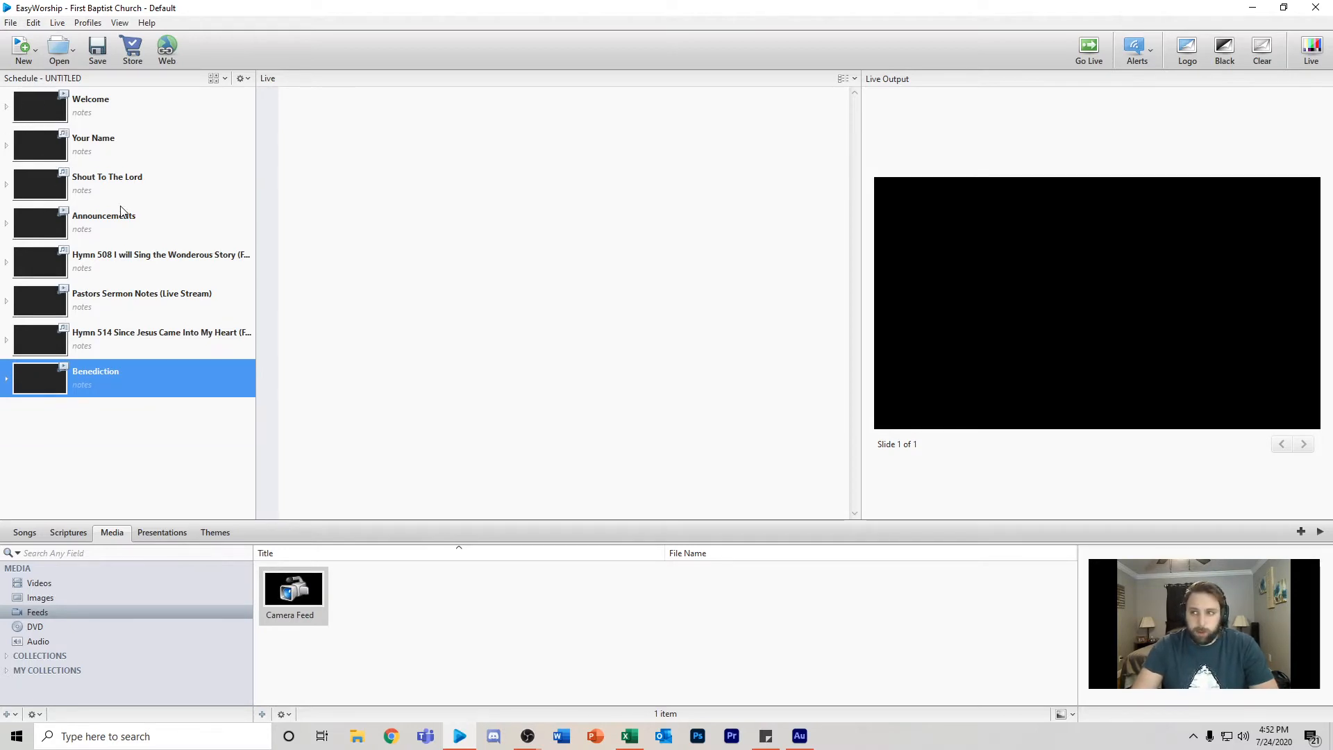
Send the Benediction item live, followed by the Welcome item
left_click(1082, 52)
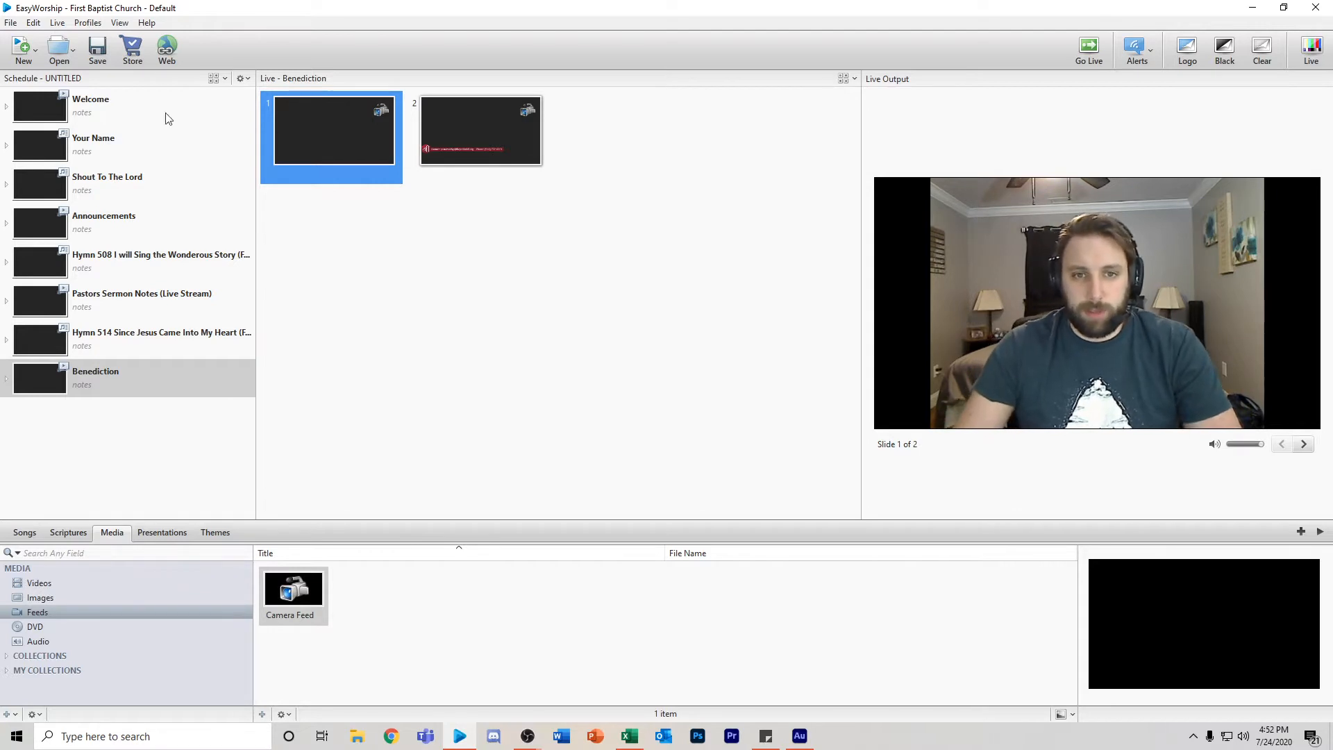
left_click(98, 99)
left_click(1089, 50)
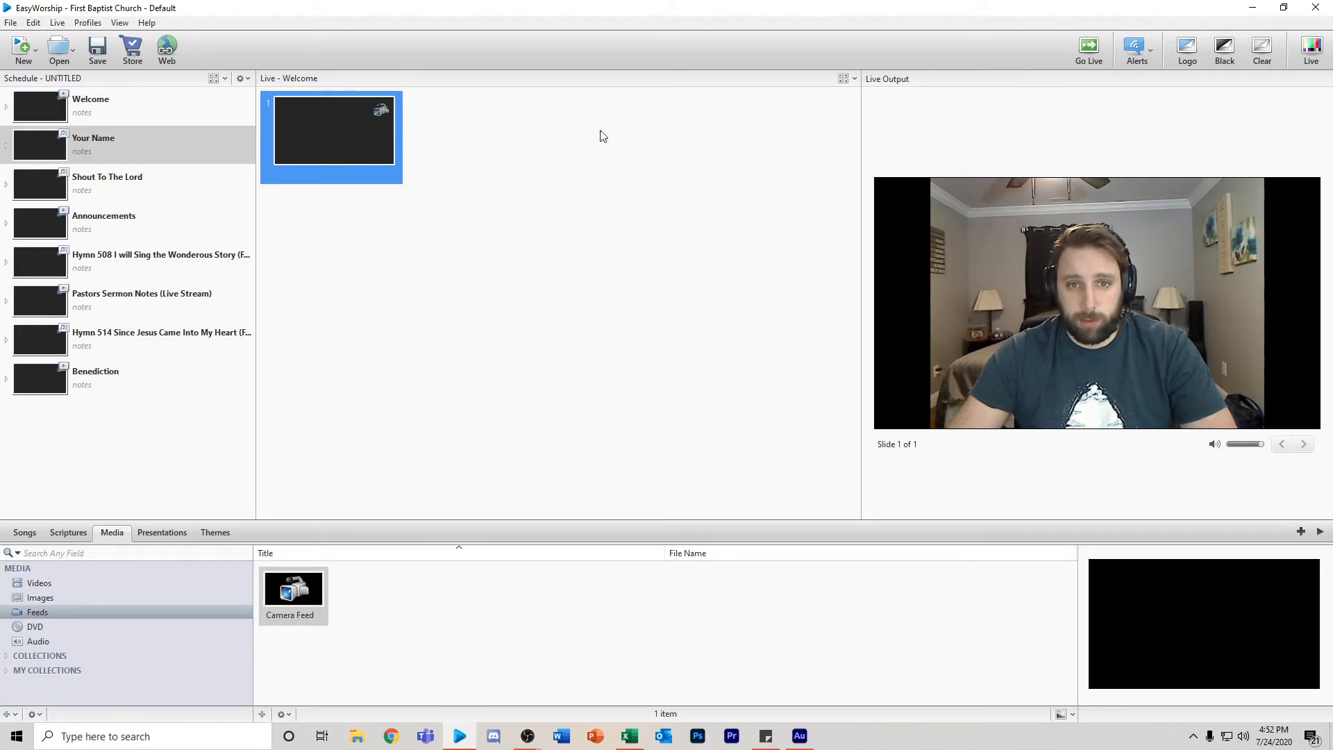
Send the song Your Name live and advance its lyrics to slide 5, "Your Name let the nations sing it louder"
left_click(1089, 55)
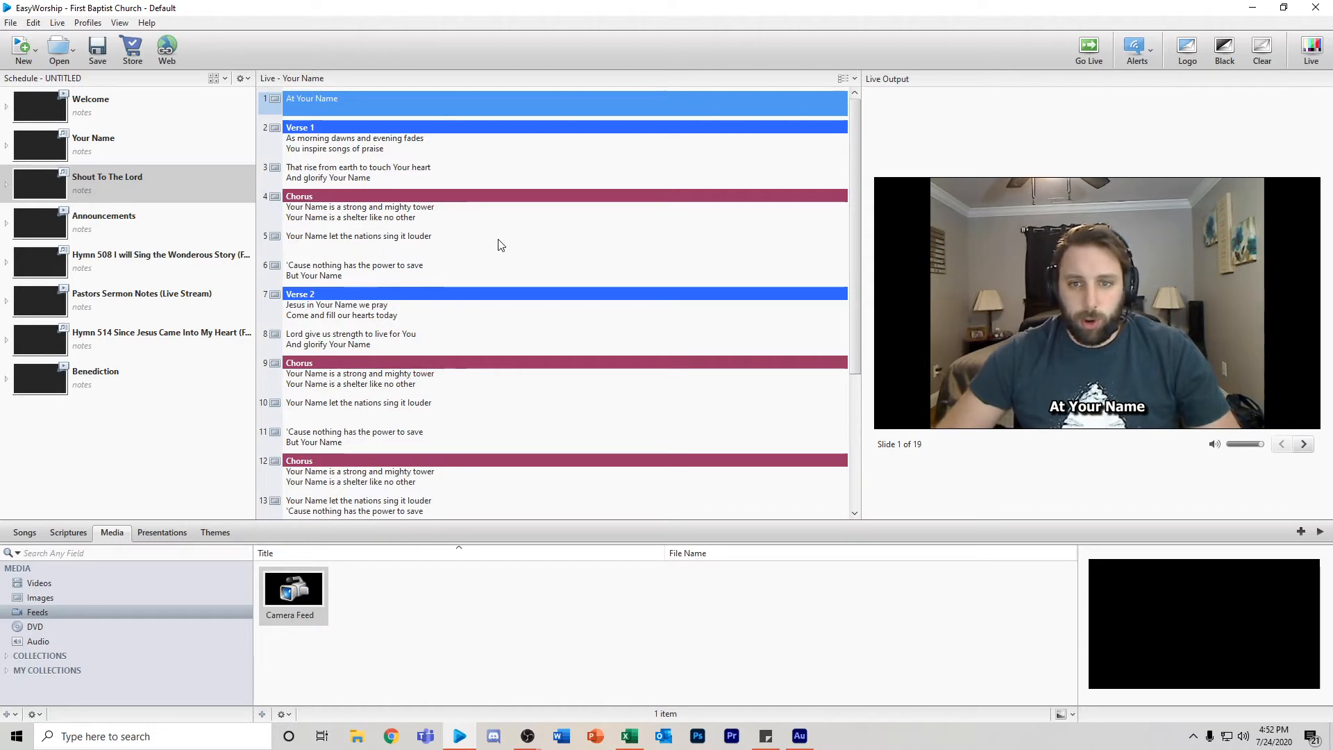
key("Down")
key("Down")
key("Down")
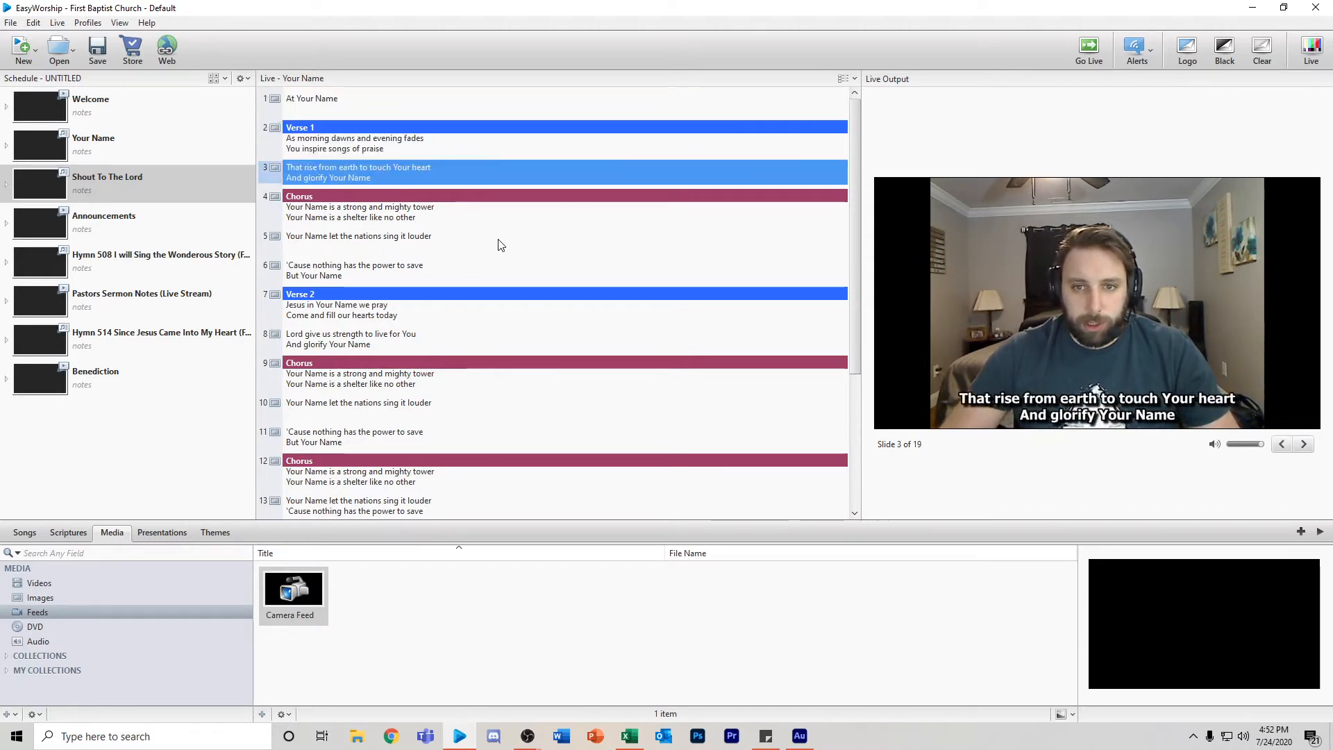
key("Down")
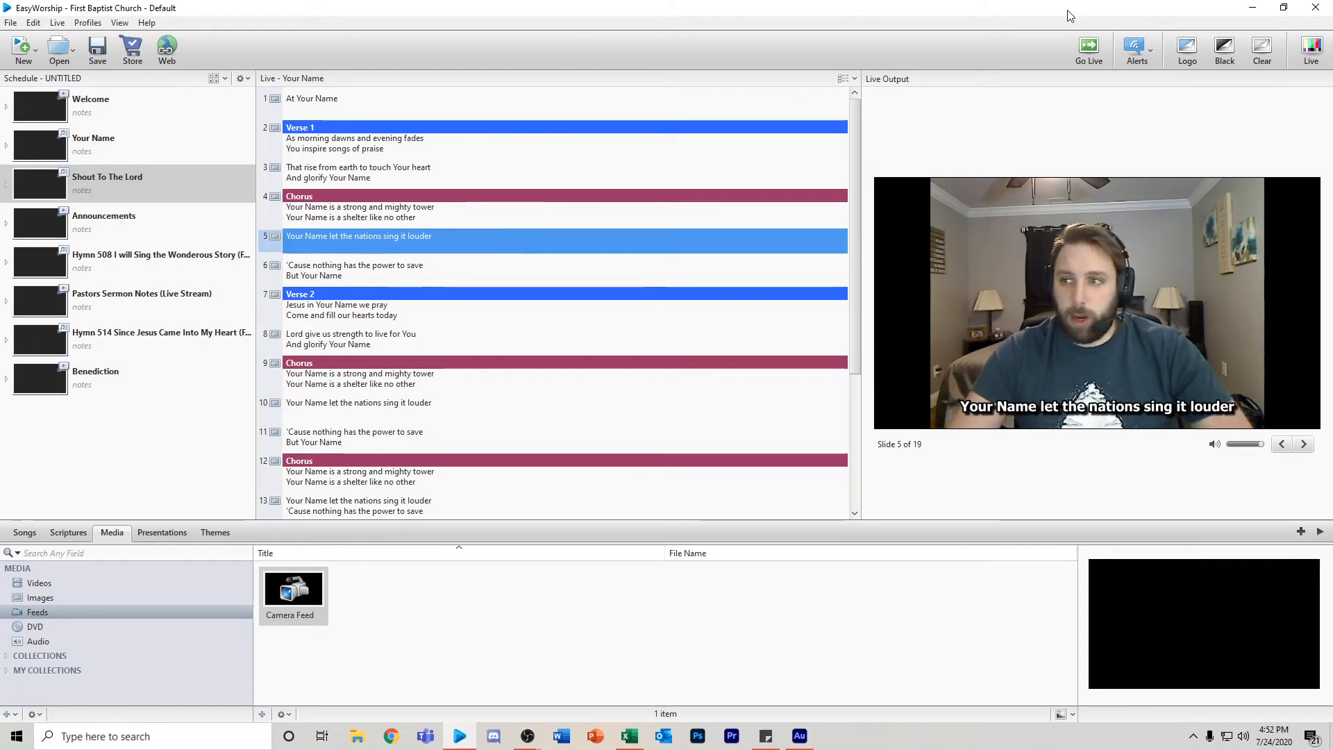
Send the song Shout To The Lord live and advance its lyrics to slide 4, "Let every breath all that I am"
left_click(1087, 52)
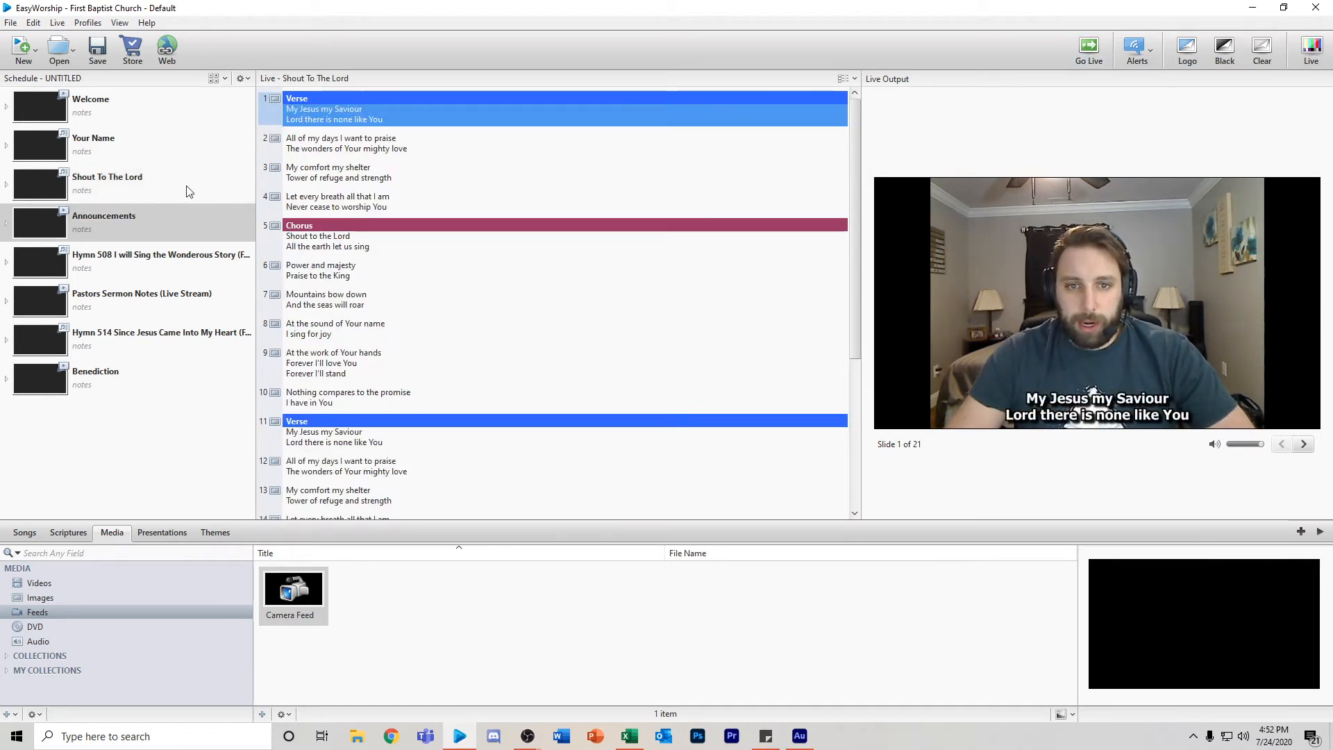
key("Down")
key("Down")
key("Down")
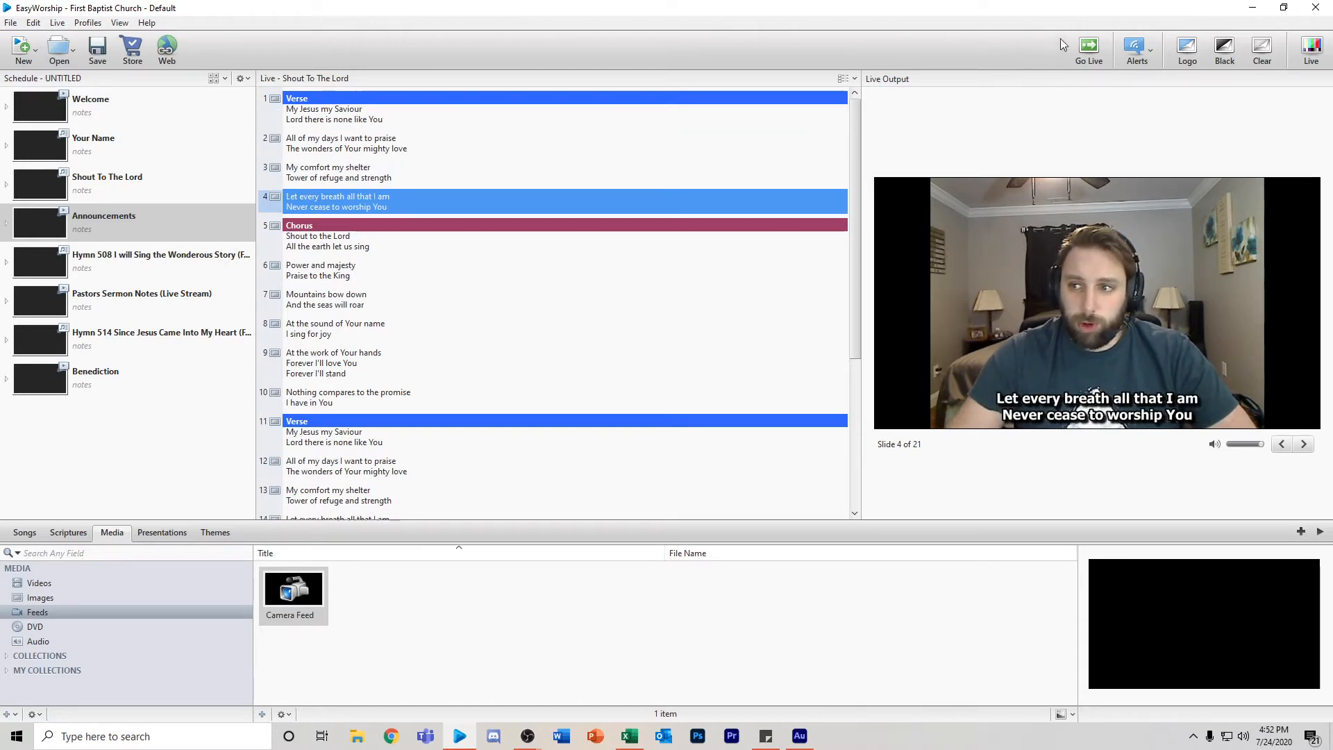
Send Announcements live, show the pastor's name title on slide 2, and return to the plain camera slide
left_click(1088, 50)
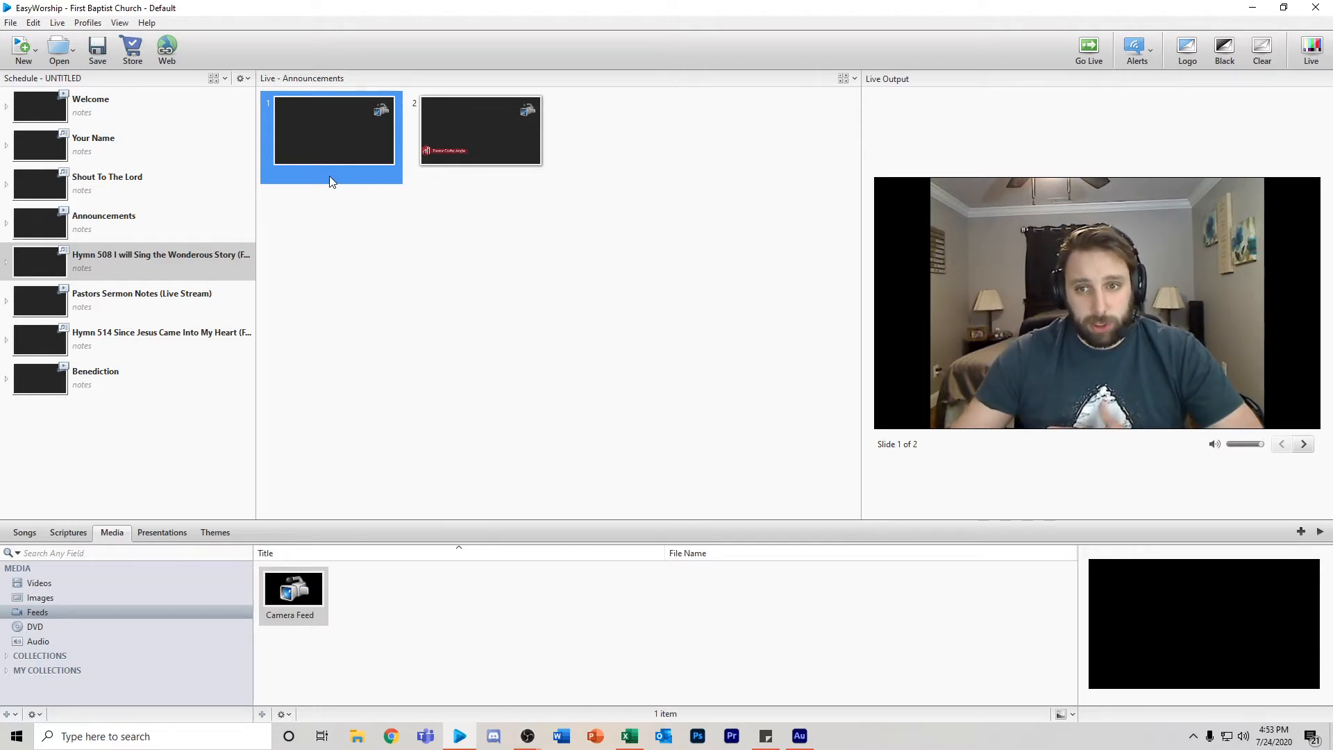
key("Right")
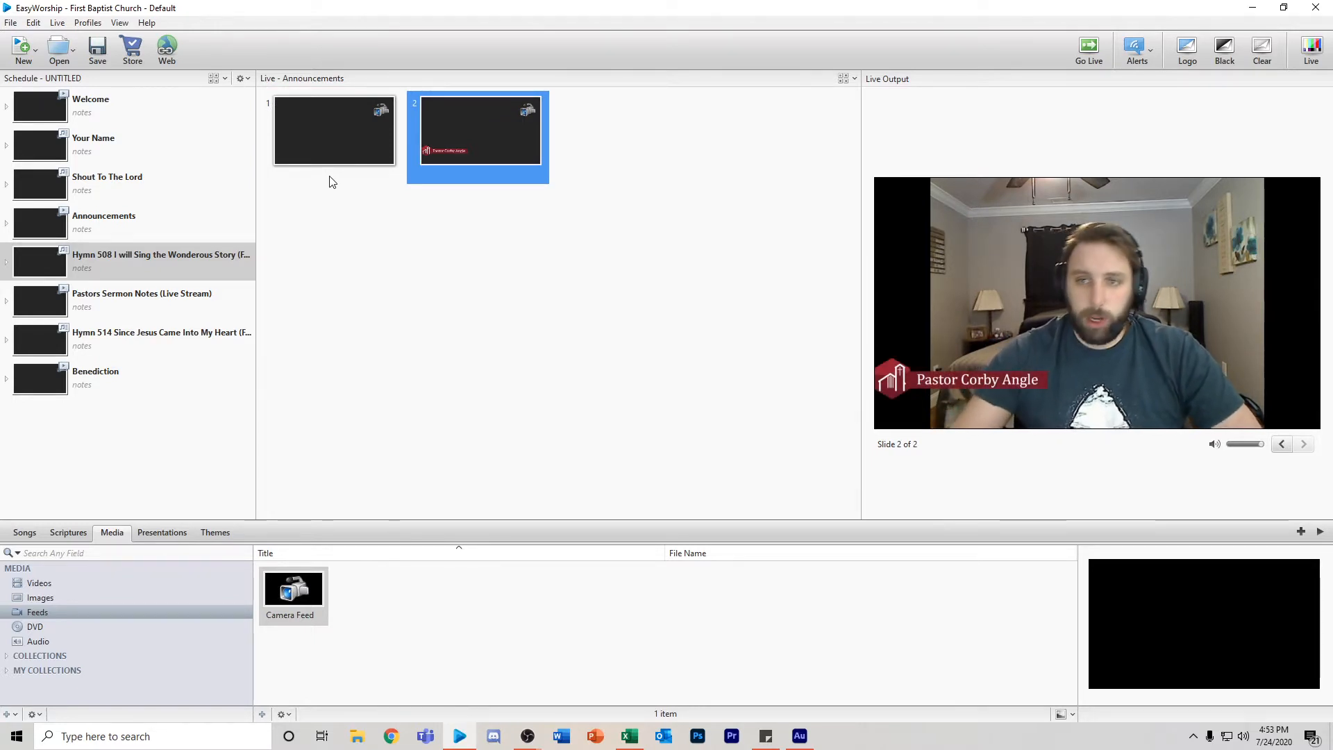
key("Left")
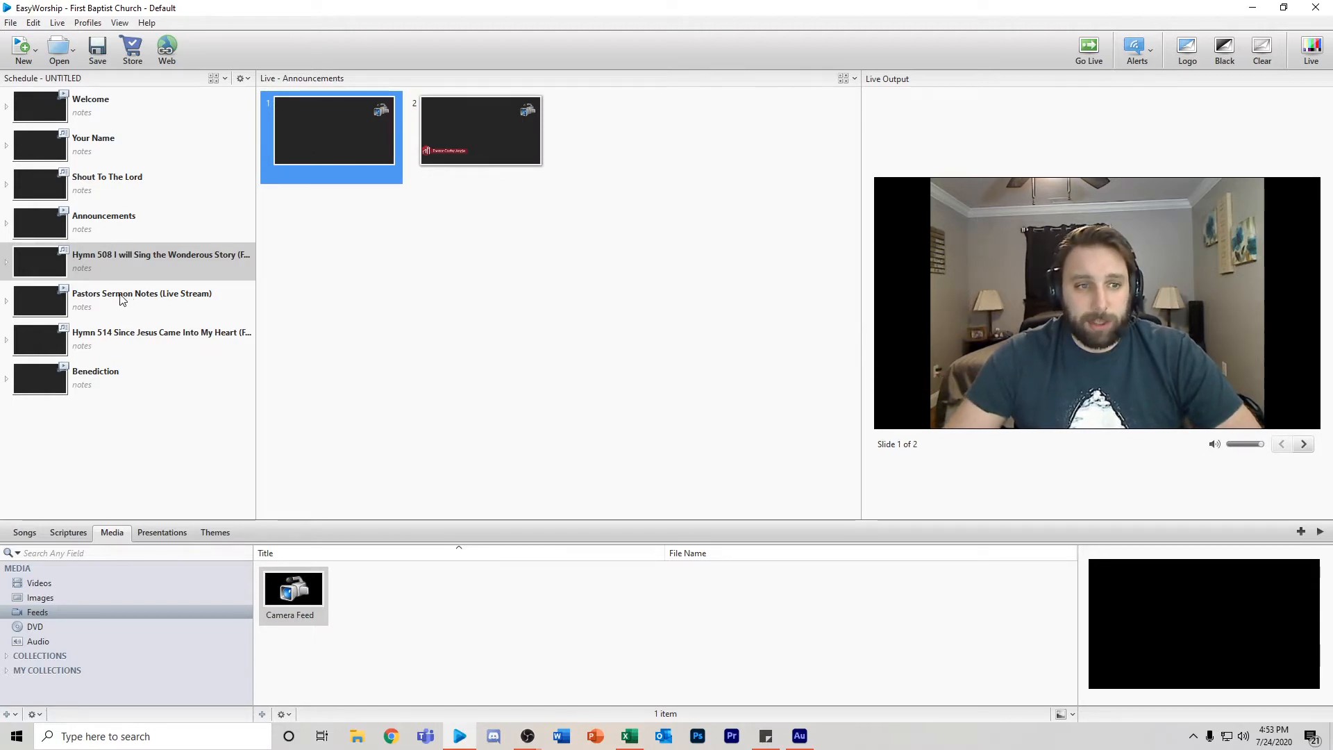
Send Pastors Sermon Notes (Live Stream) live and show slide 2 with the pastor's name title
left_click(113, 298)
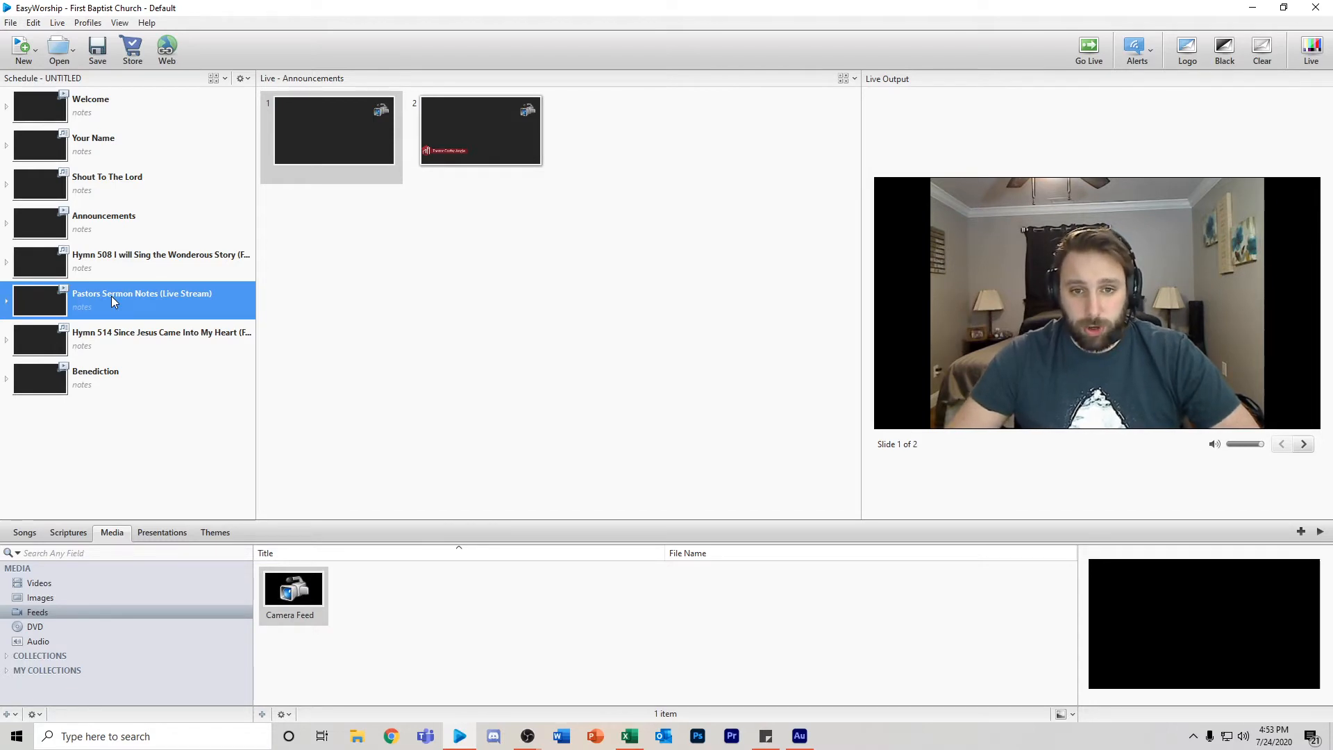
left_click(1081, 61)
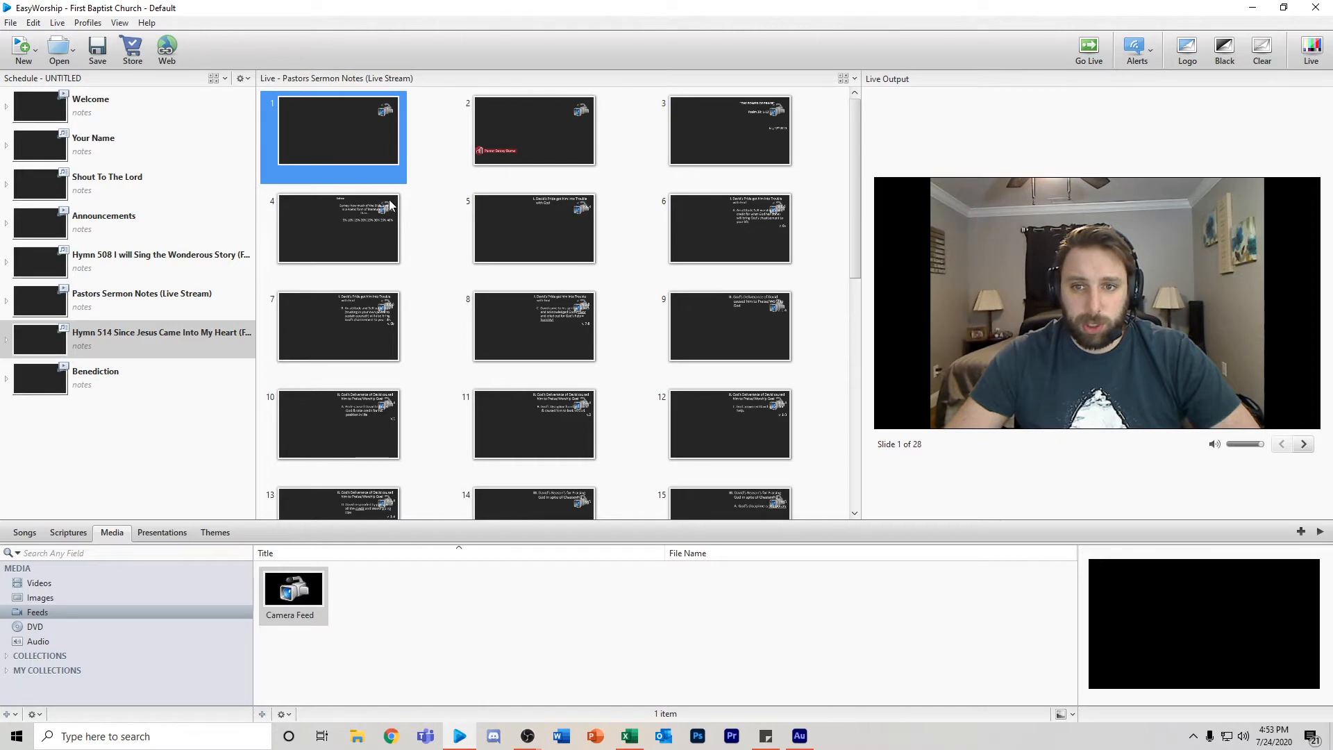
left_click(507, 164)
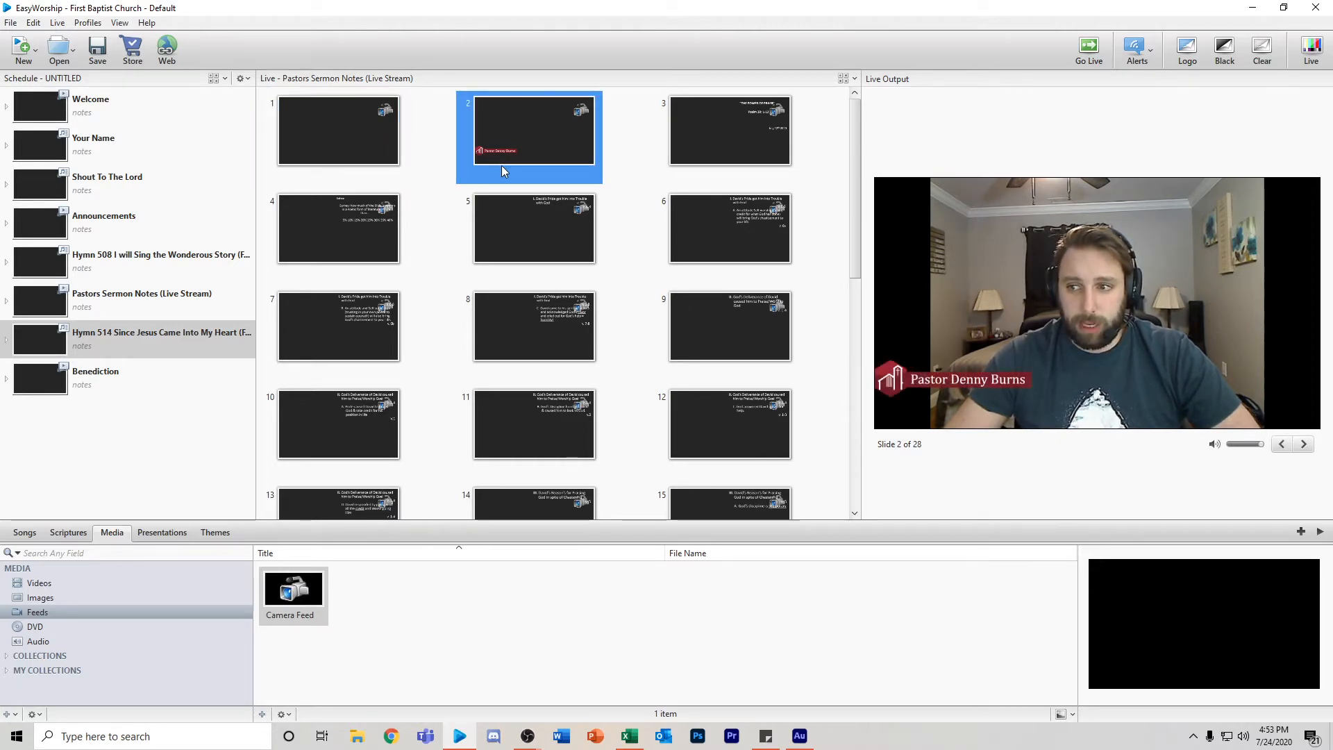
Advance the live sermon notes to slide 9, "God's Deliverance of David caused him to Praise/Worship God"
key("Right")
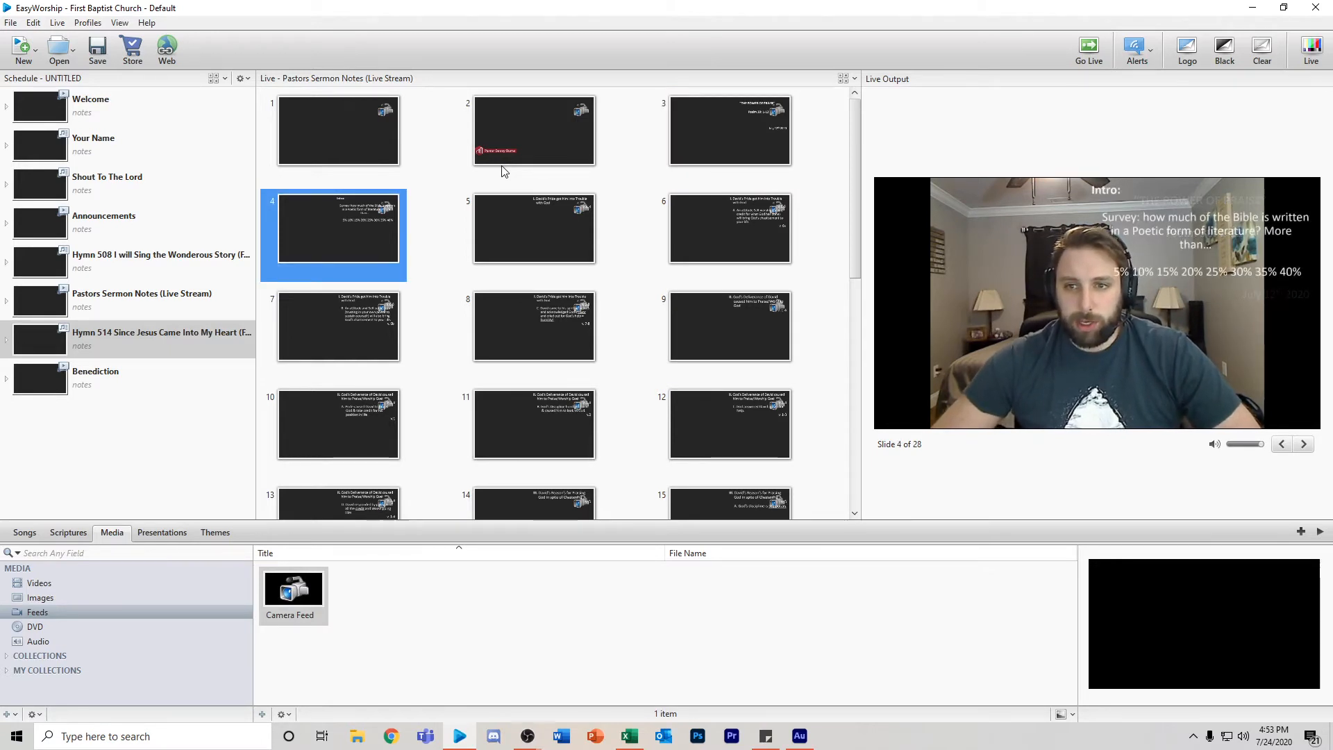
key("Right")
key("Right")
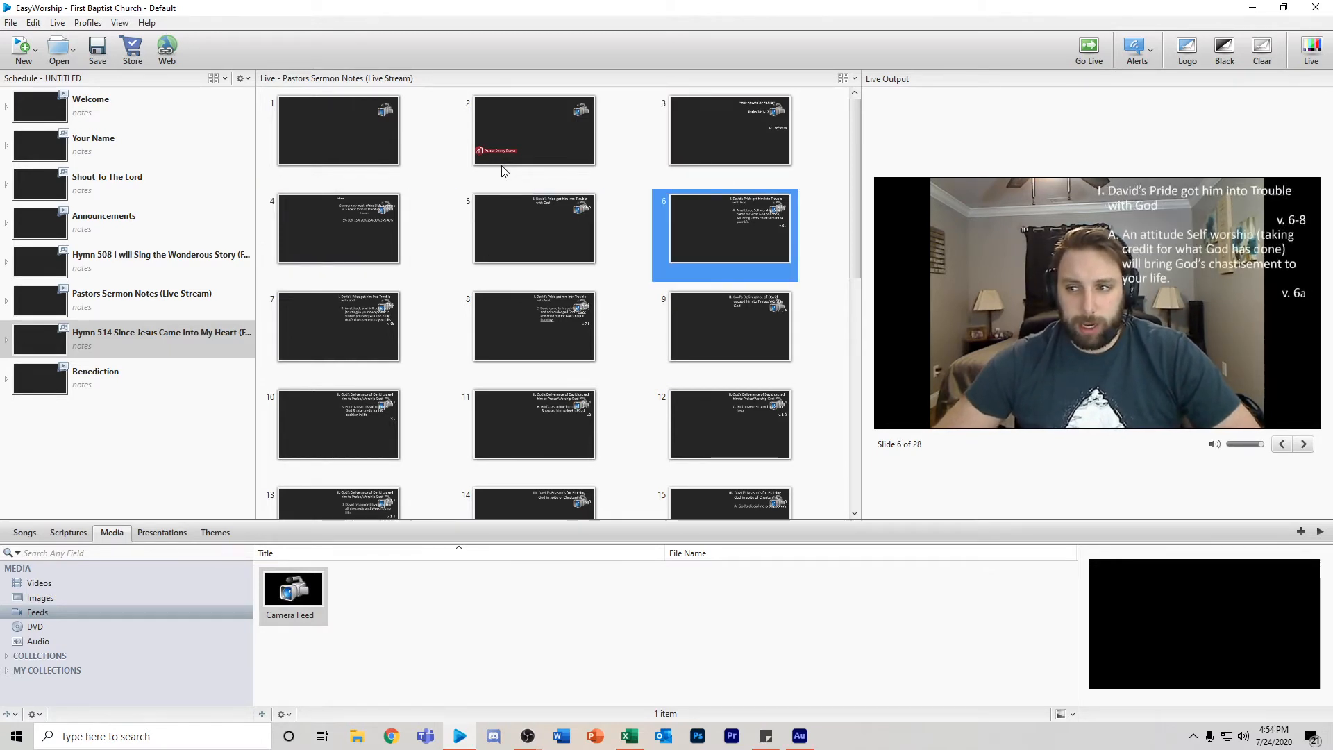
key("Right")
key("Right")
key("Right")
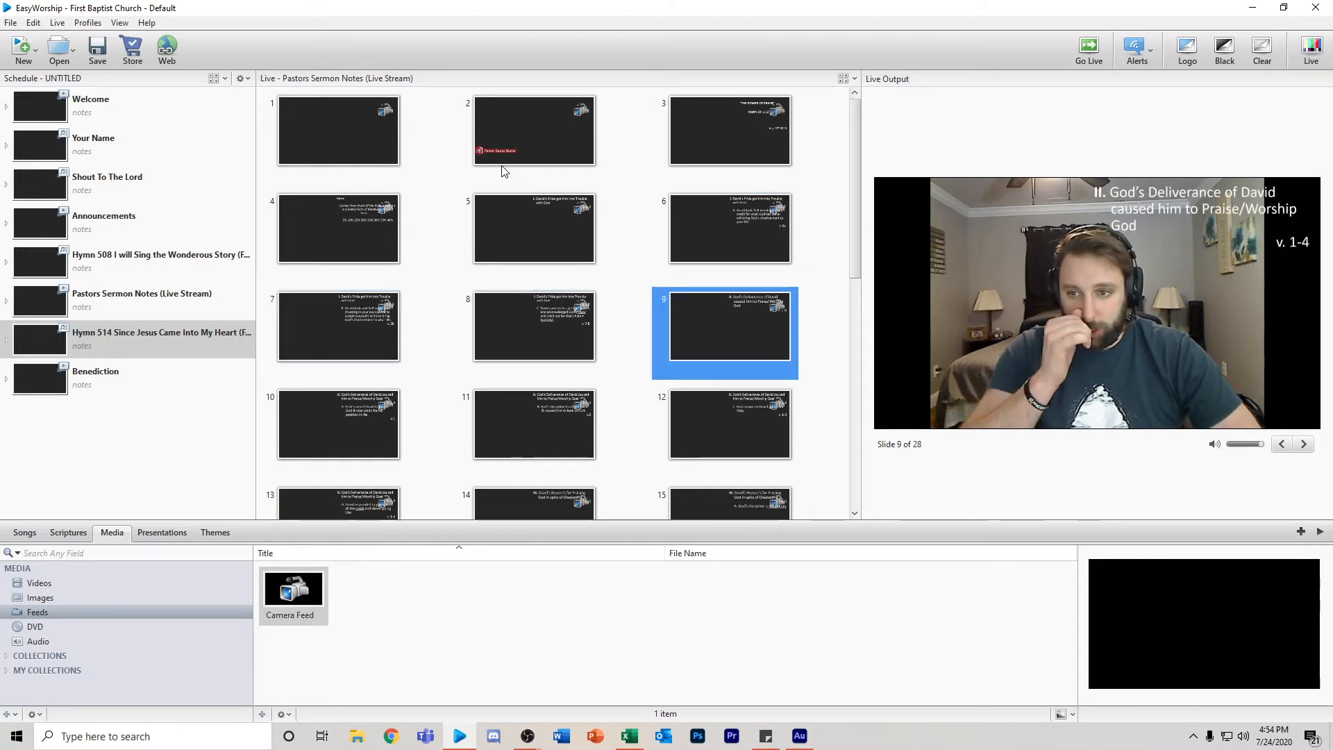
Send Hymn 514 Since Jesus Came Into My Heart live
left_click(108, 342)
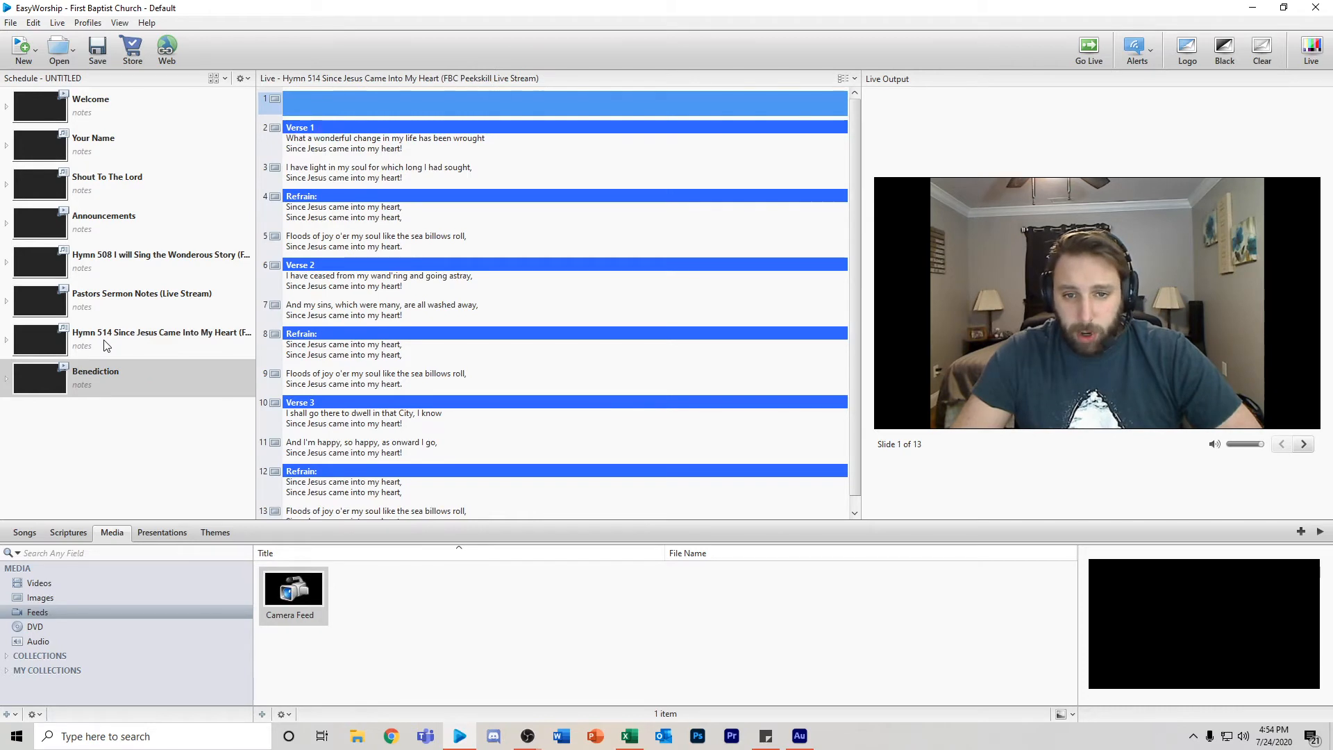
Advance the live Hymn 514 lyrics from Verse 1 to slide 5, "Floods of joy o'er my soul like the sea billows roll"
left_click(101, 341)
left_click(331, 141)
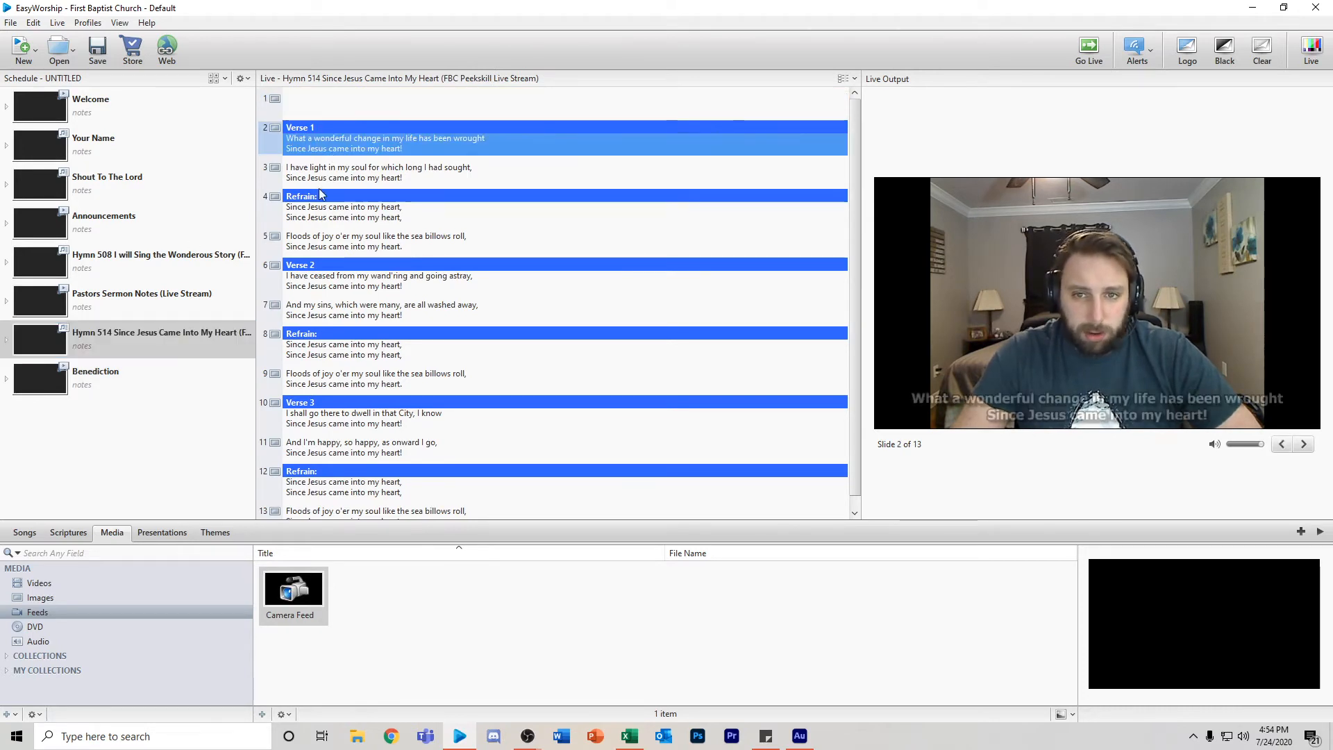
key("Right")
key("Right")
key("Right")
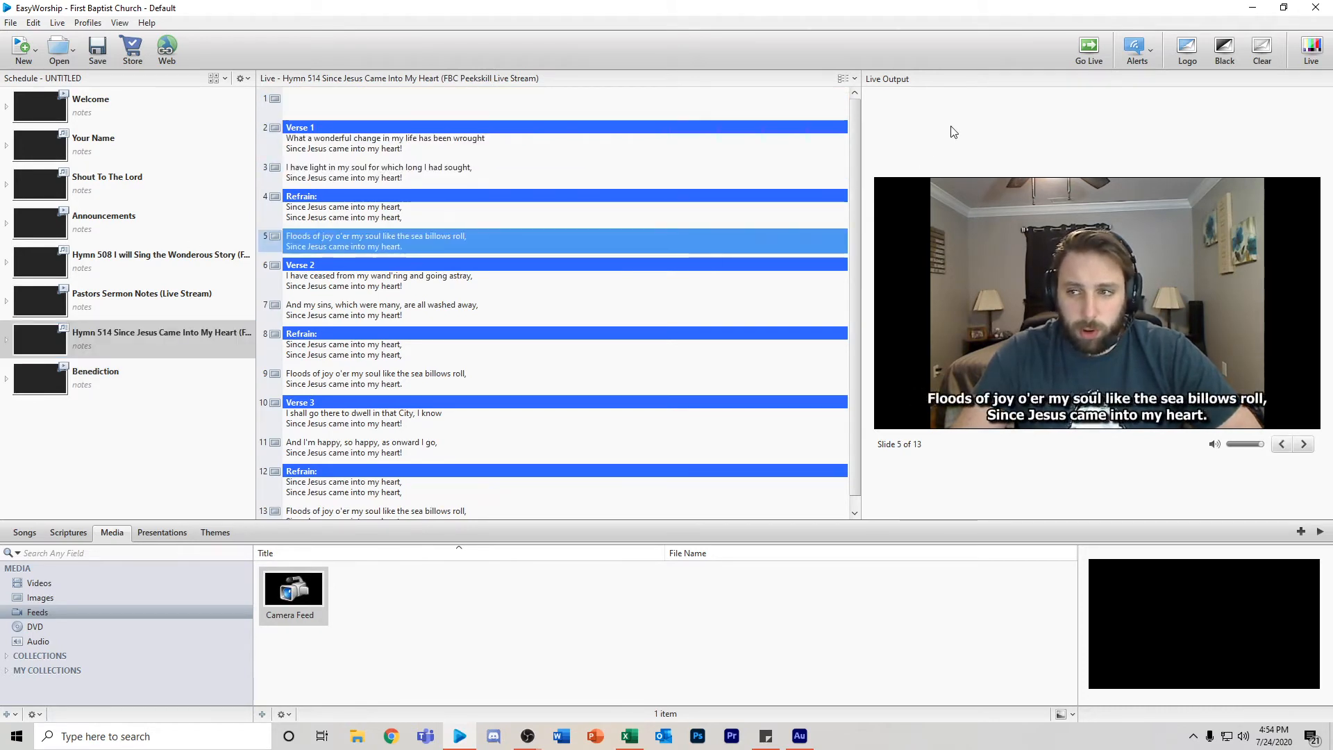
Send Benediction live, show the contact banner on slide 2, and return to the plain camera slide
left_click(1088, 53)
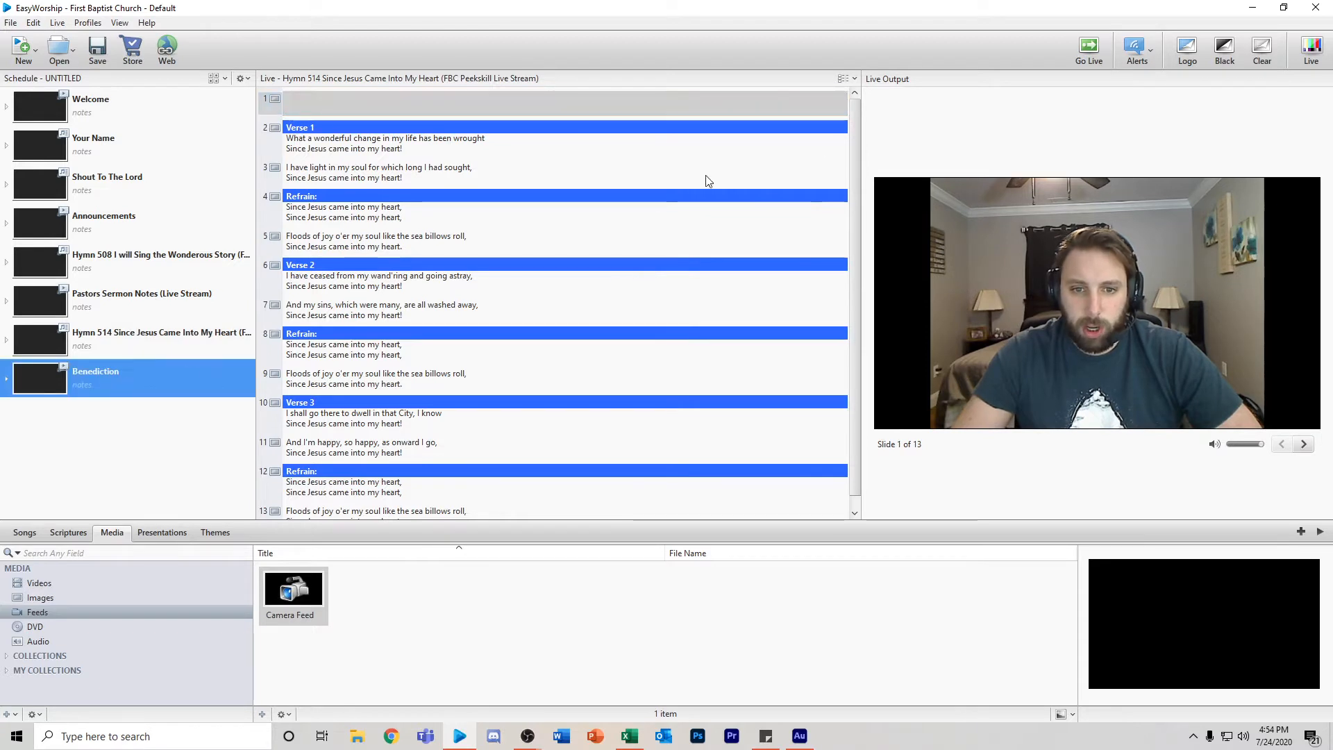
left_click(1088, 53)
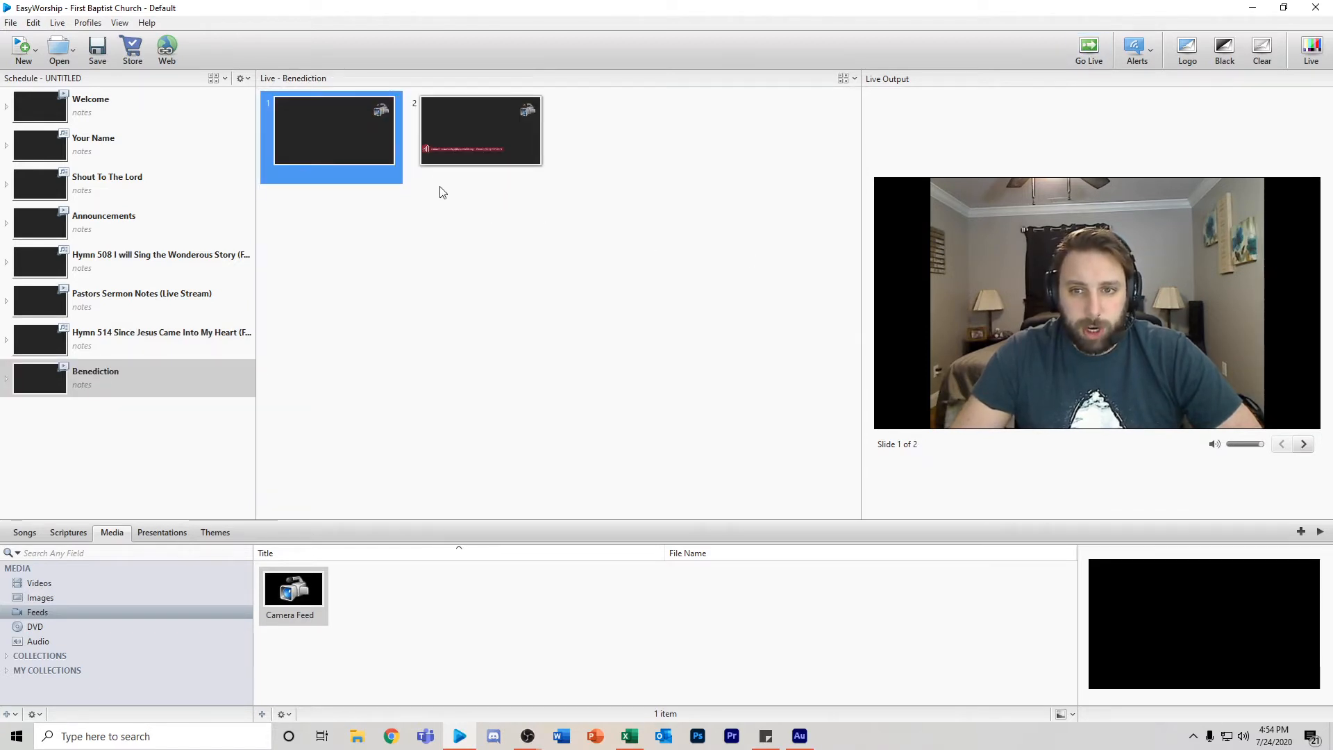
left_click(472, 112)
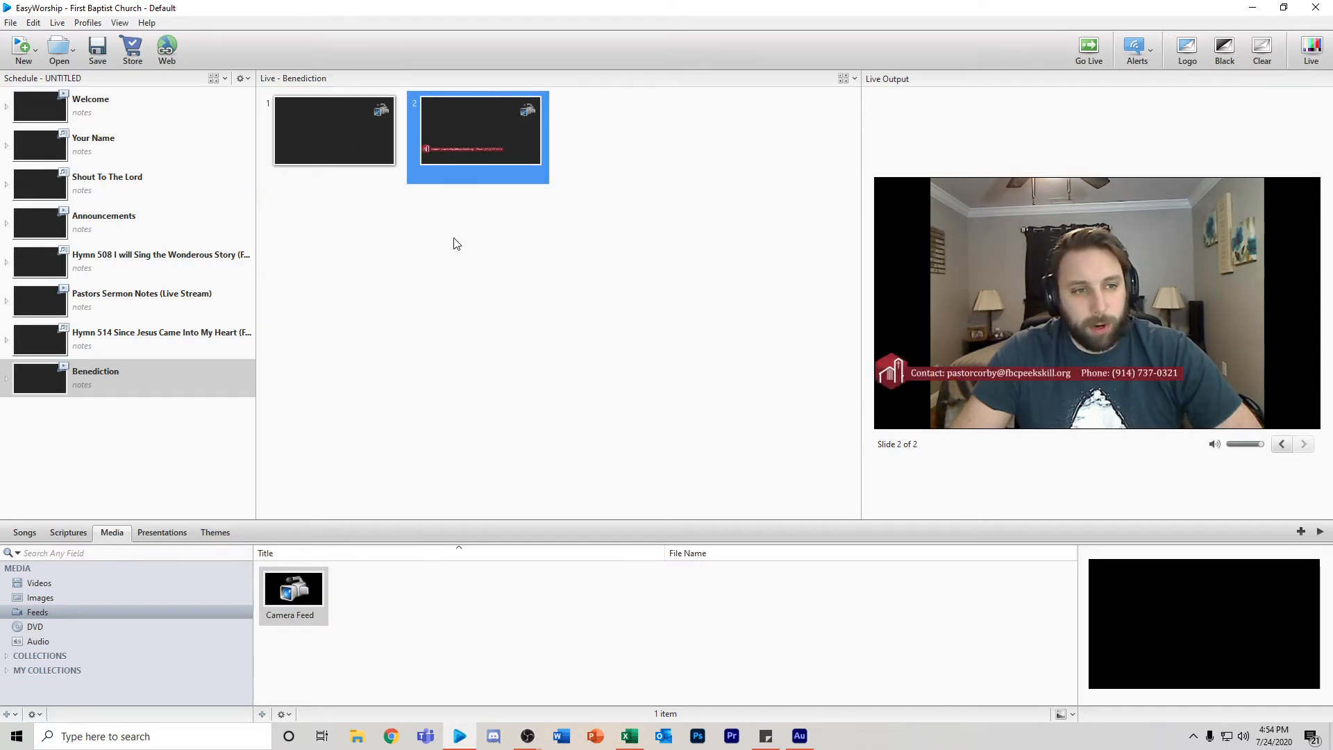
left_click(325, 125)
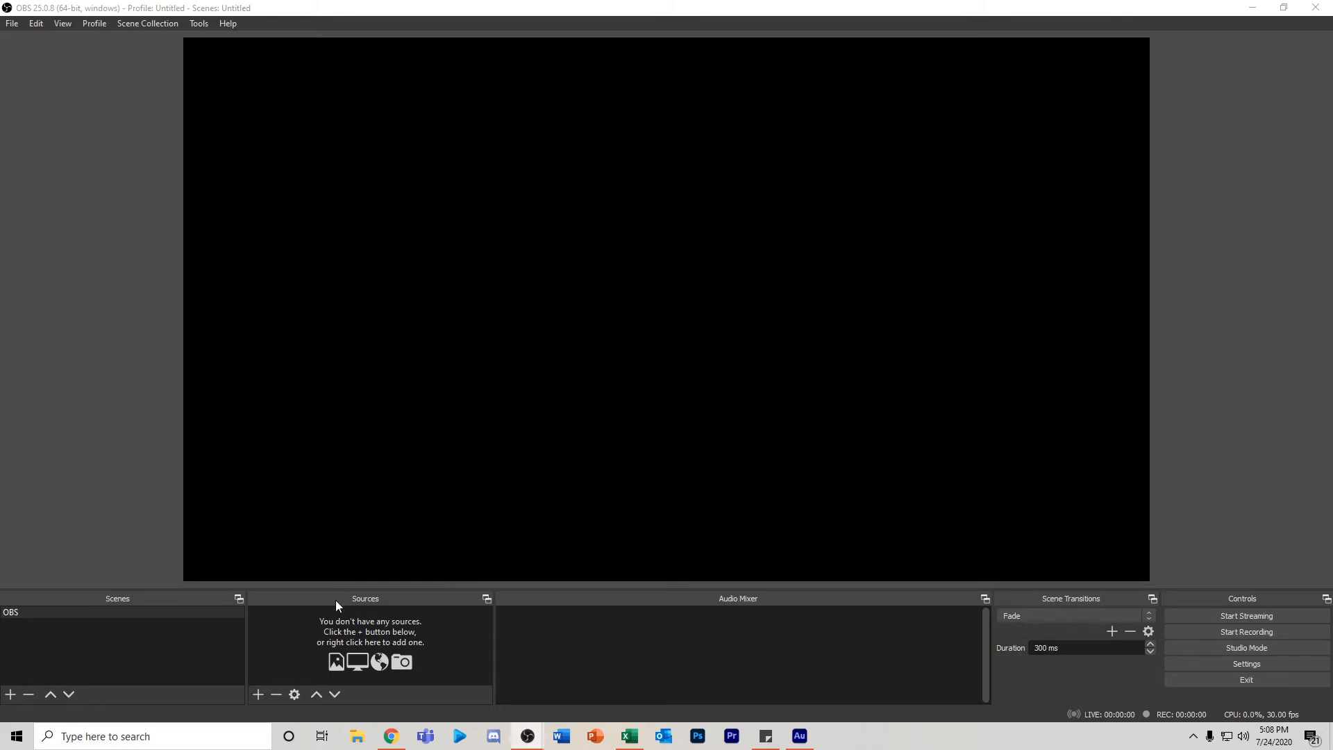
Switch to OBS and add a new scene named "Easy Worship Scene"
left_click(10, 694)
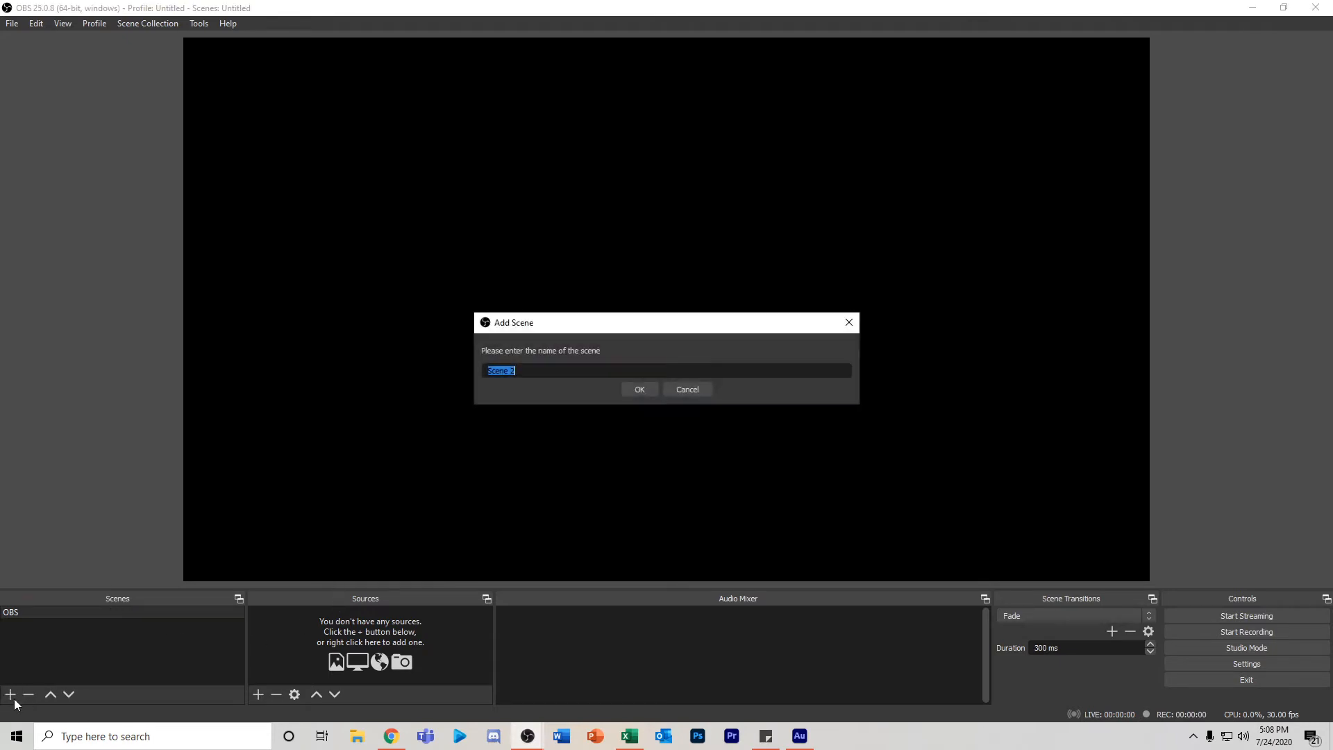
type("Worship")
key("Return")
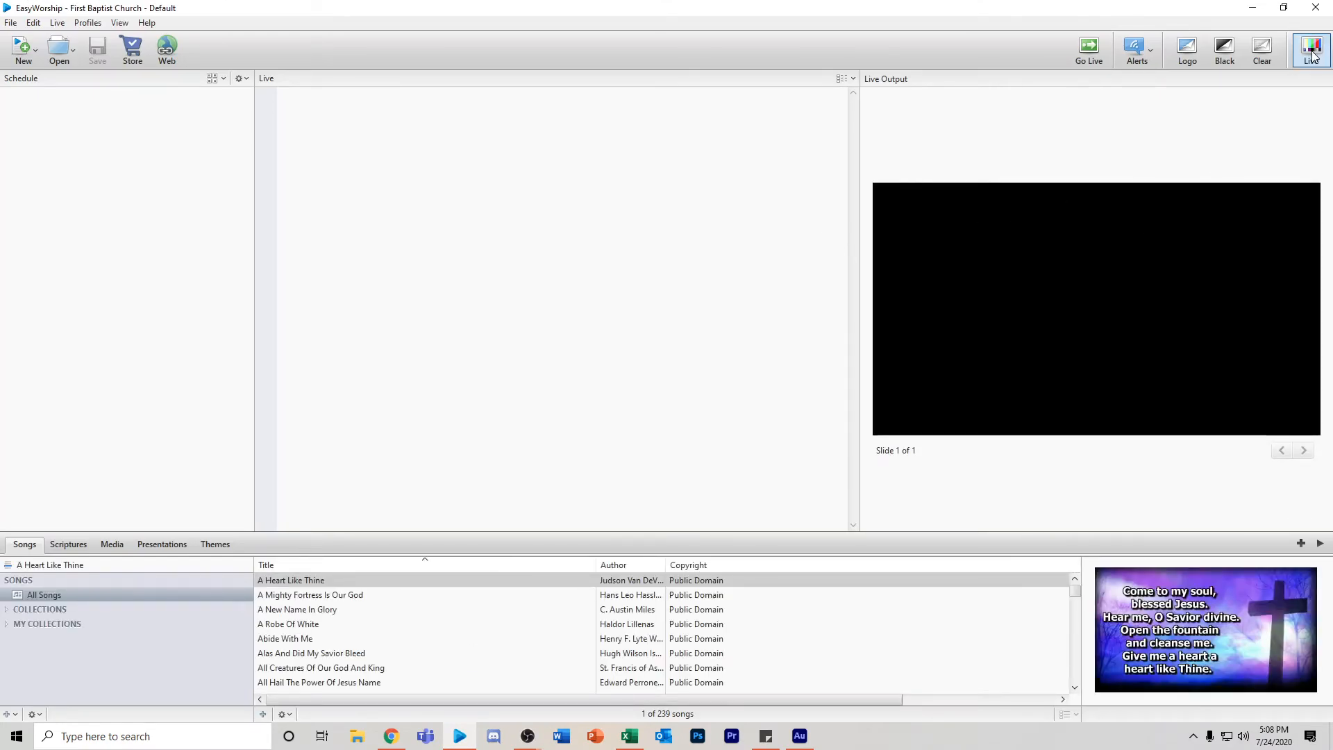
In EasyWorship, open the saved "test live stream schedule.ewsx" schedule and return to OBS
left_click(11, 22)
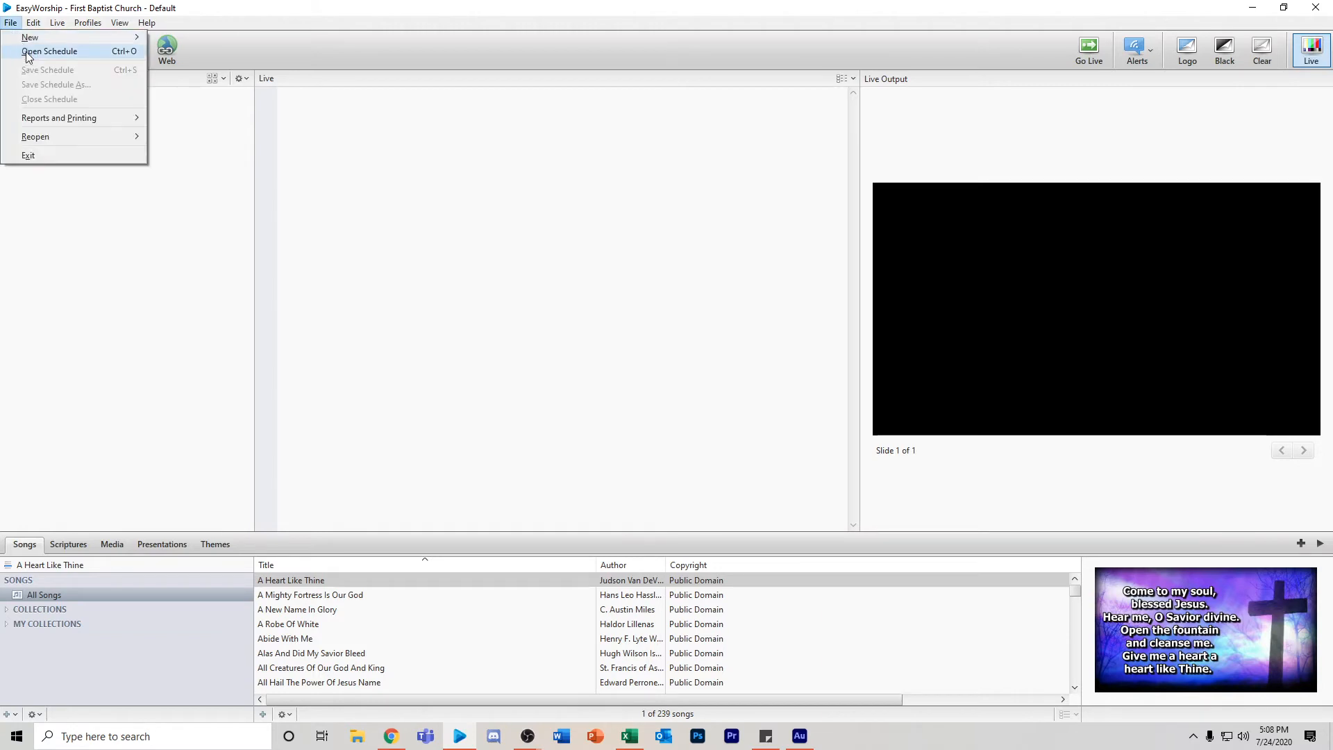
left_click(27, 56)
double_click(245, 269)
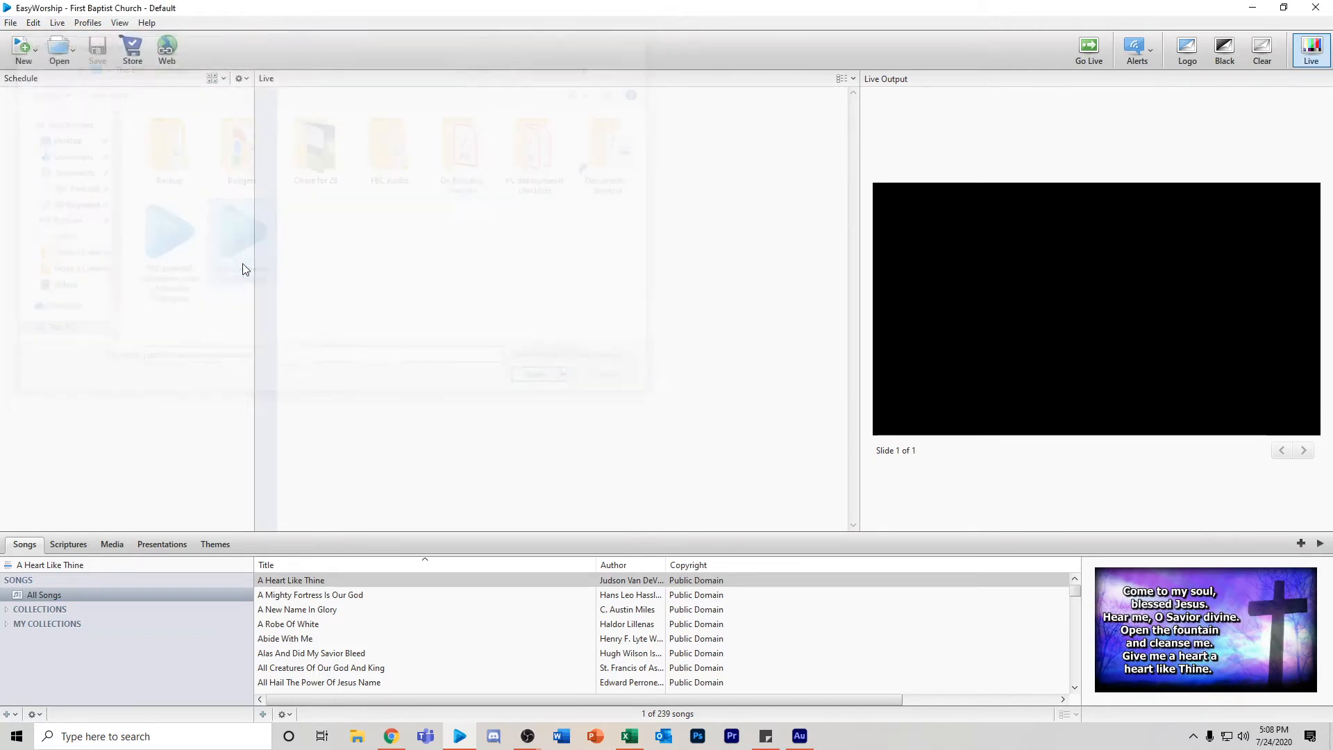
left_click(1256, 10)
Add a Display Capture source to Easy Worship Scene for Display 2: 1920x1080 @ -1920,0, without capturing the cursor
left_click(256, 697)
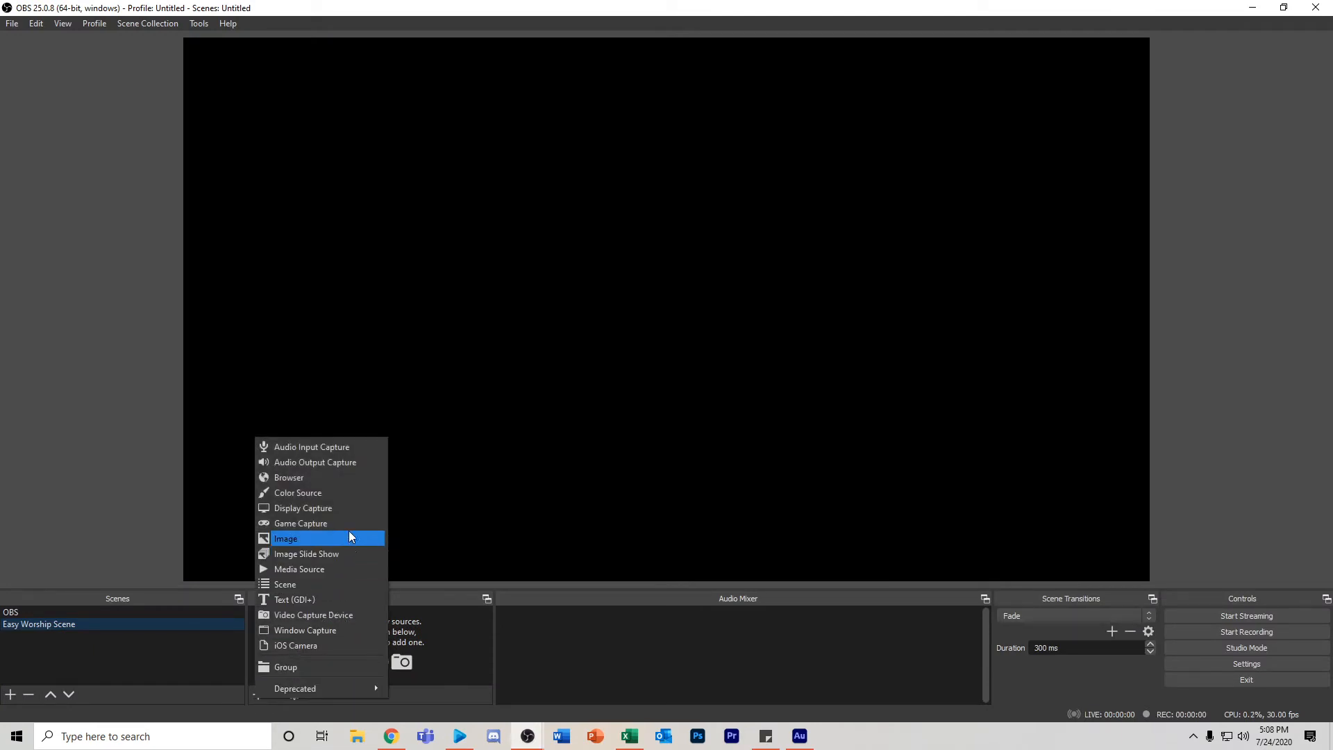
left_click(347, 508)
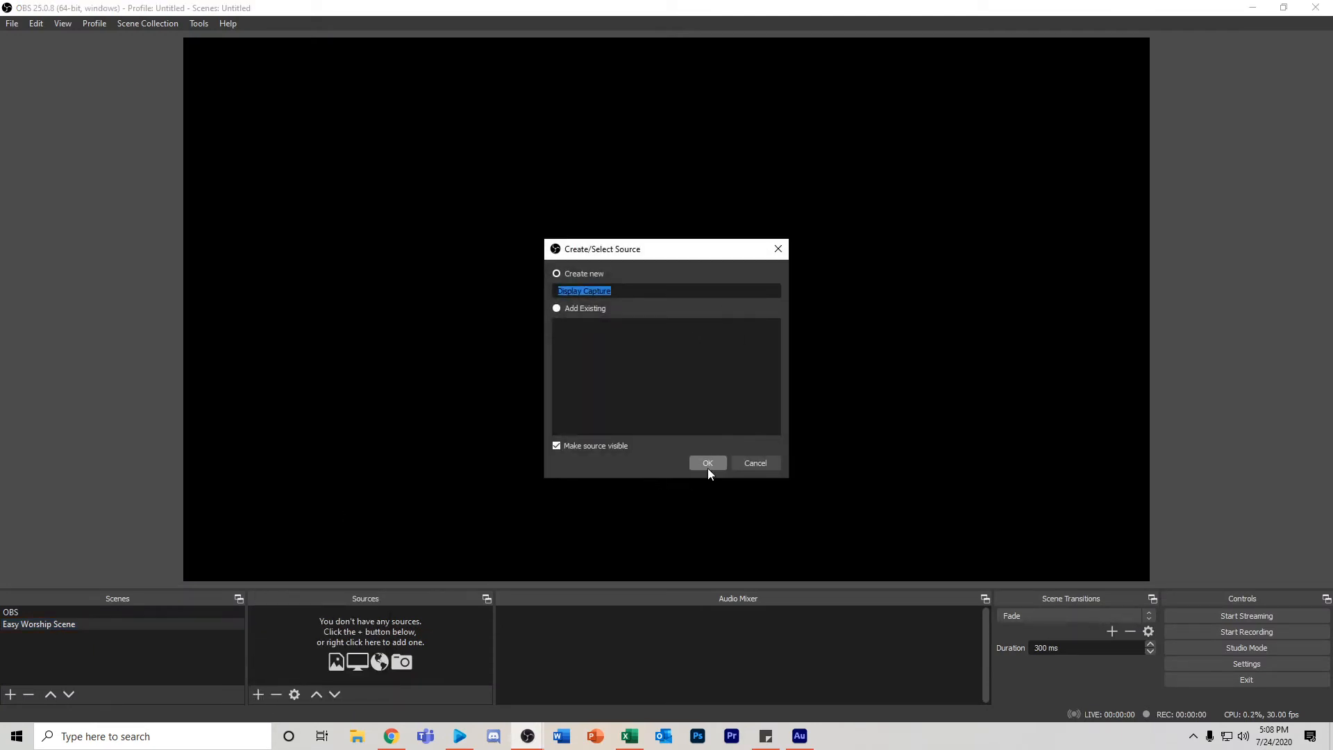
left_click(707, 463)
left_click(755, 454)
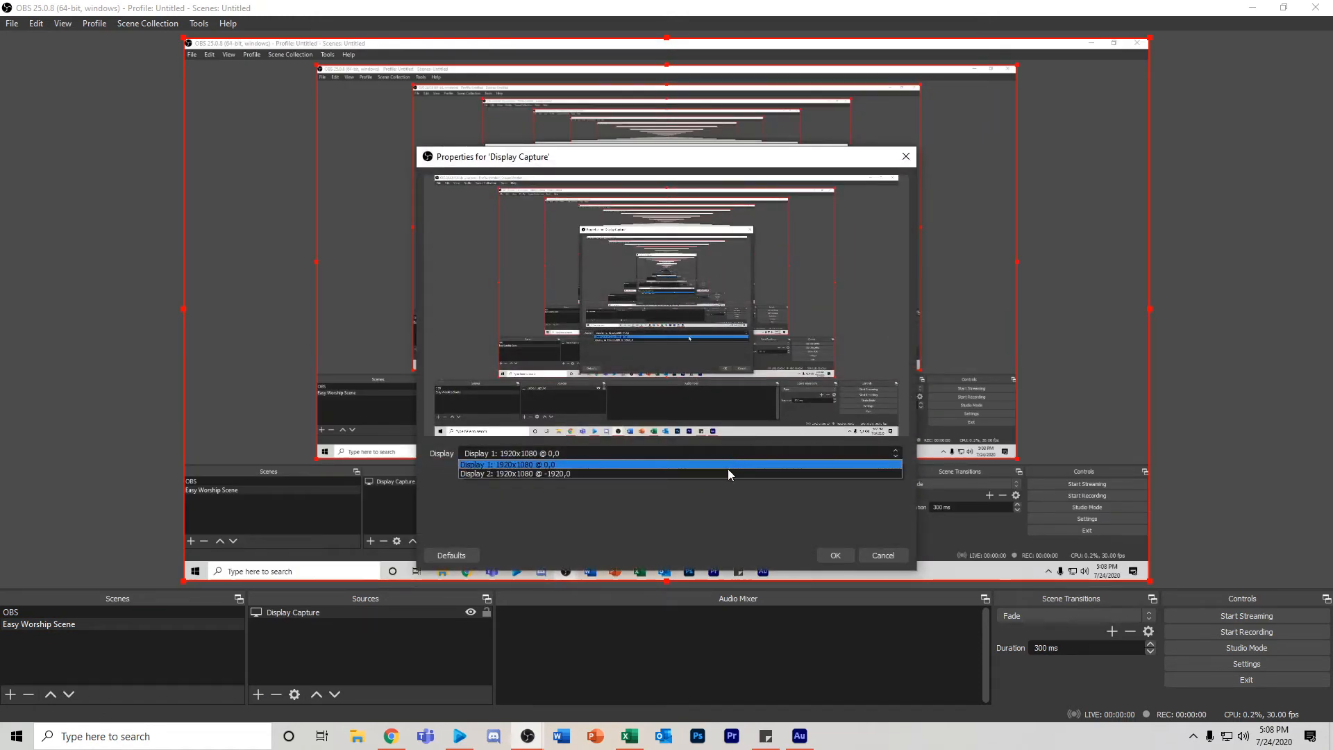
left_click(728, 473)
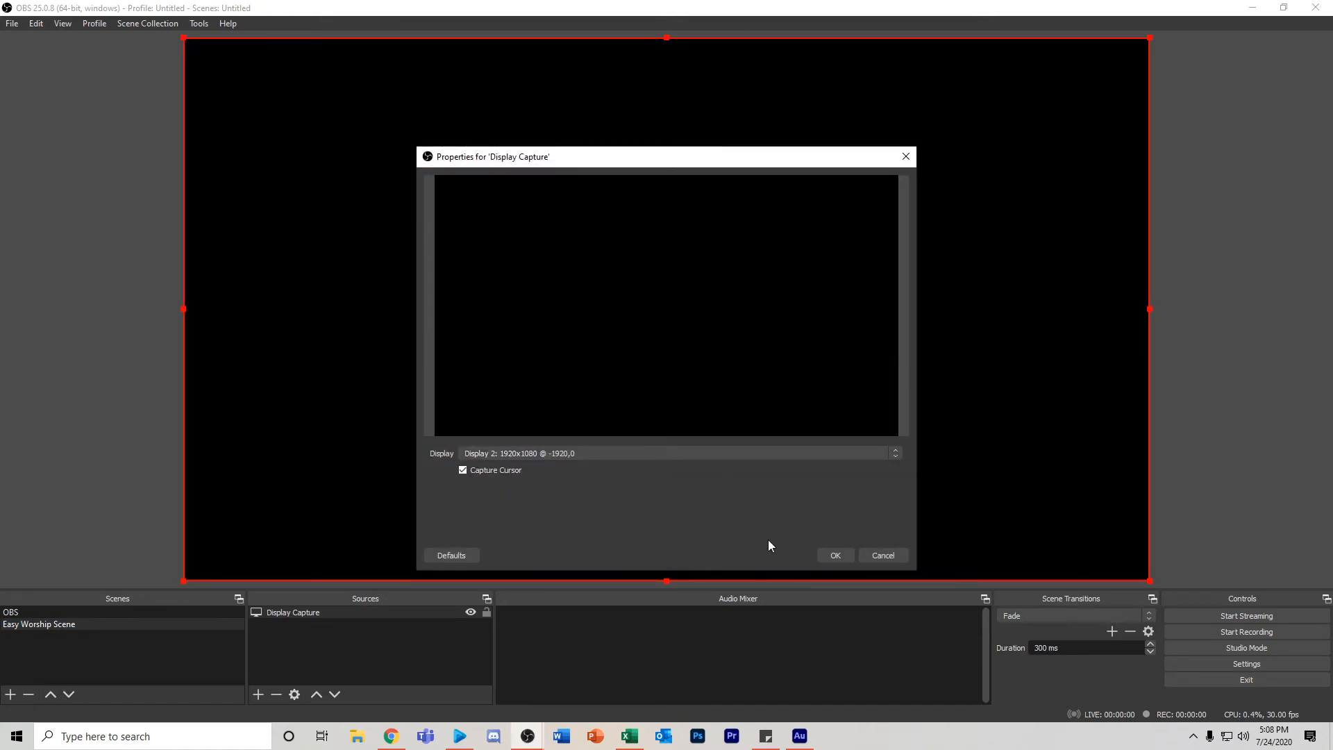
left_click(463, 472)
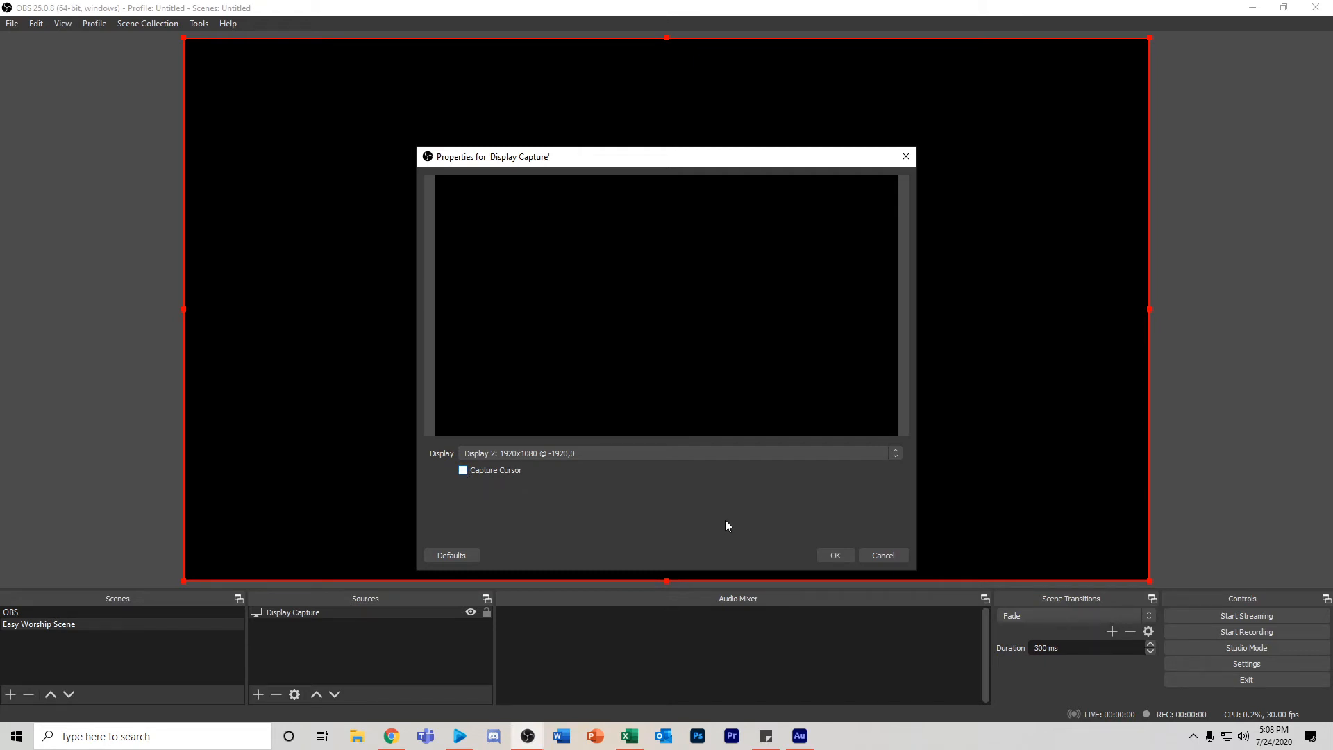
left_click(837, 554)
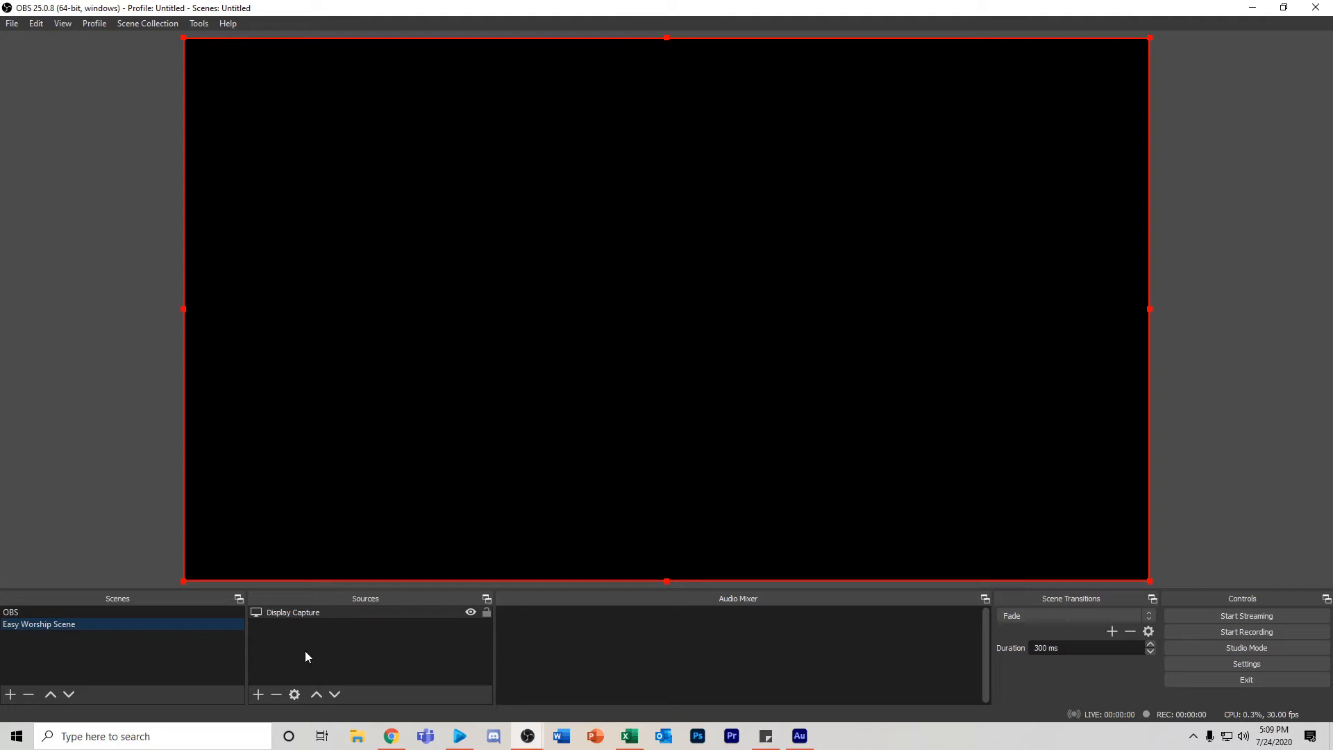
left_click(258, 694)
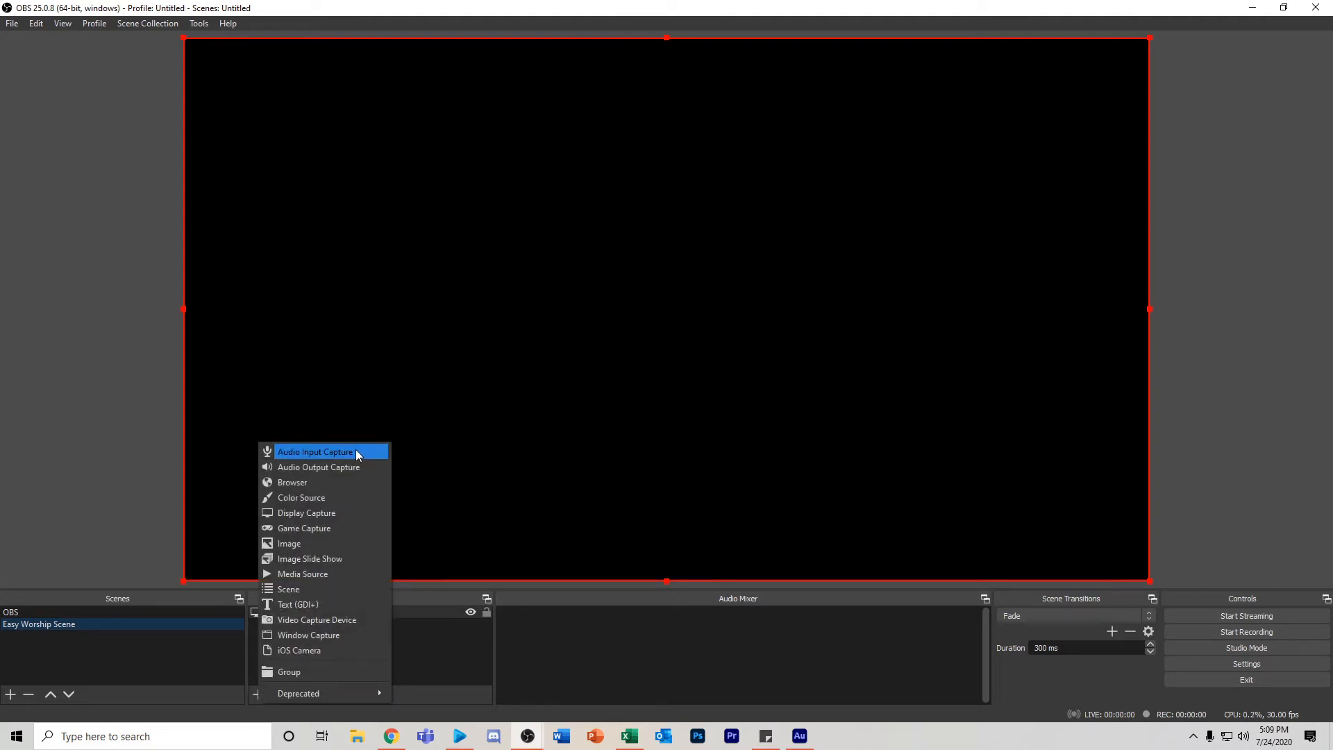
left_click(458, 677)
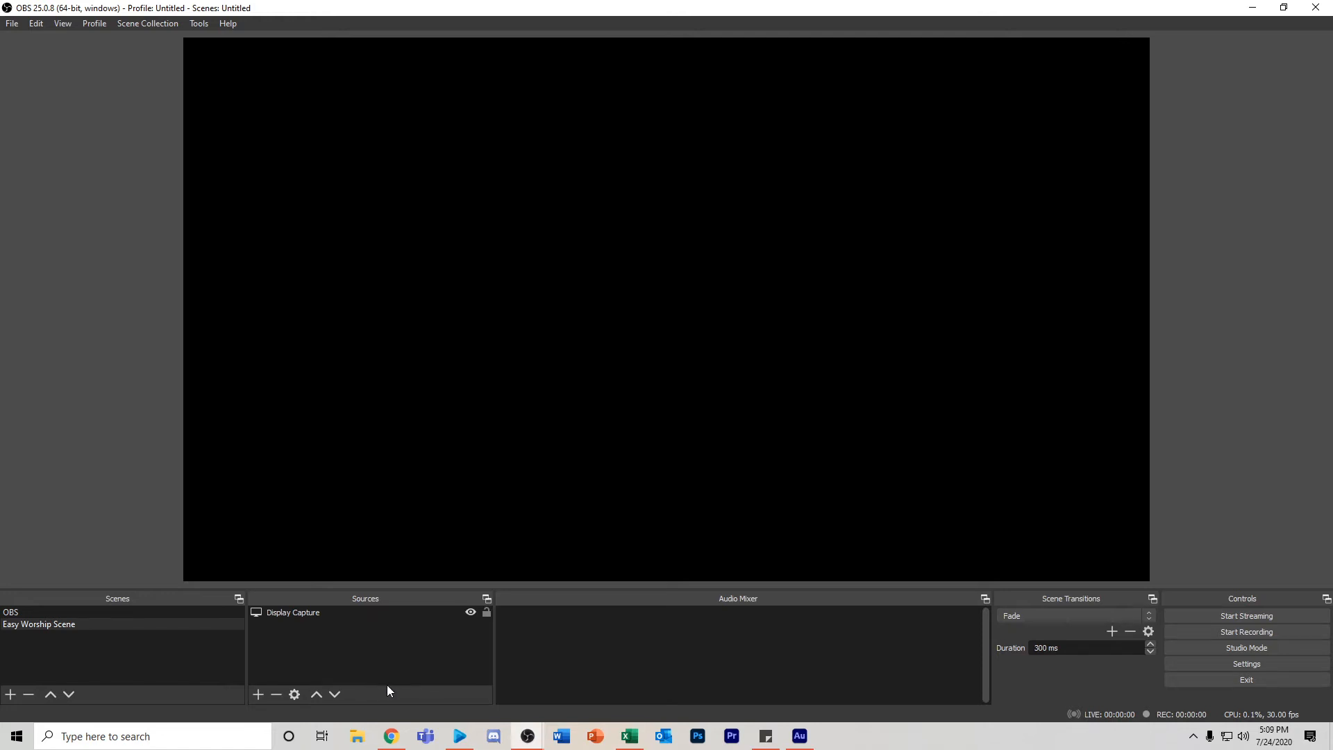
Switch to EasyWorship, send the Welcome item live, and return to OBS to check the captured camera picture
left_click(462, 738)
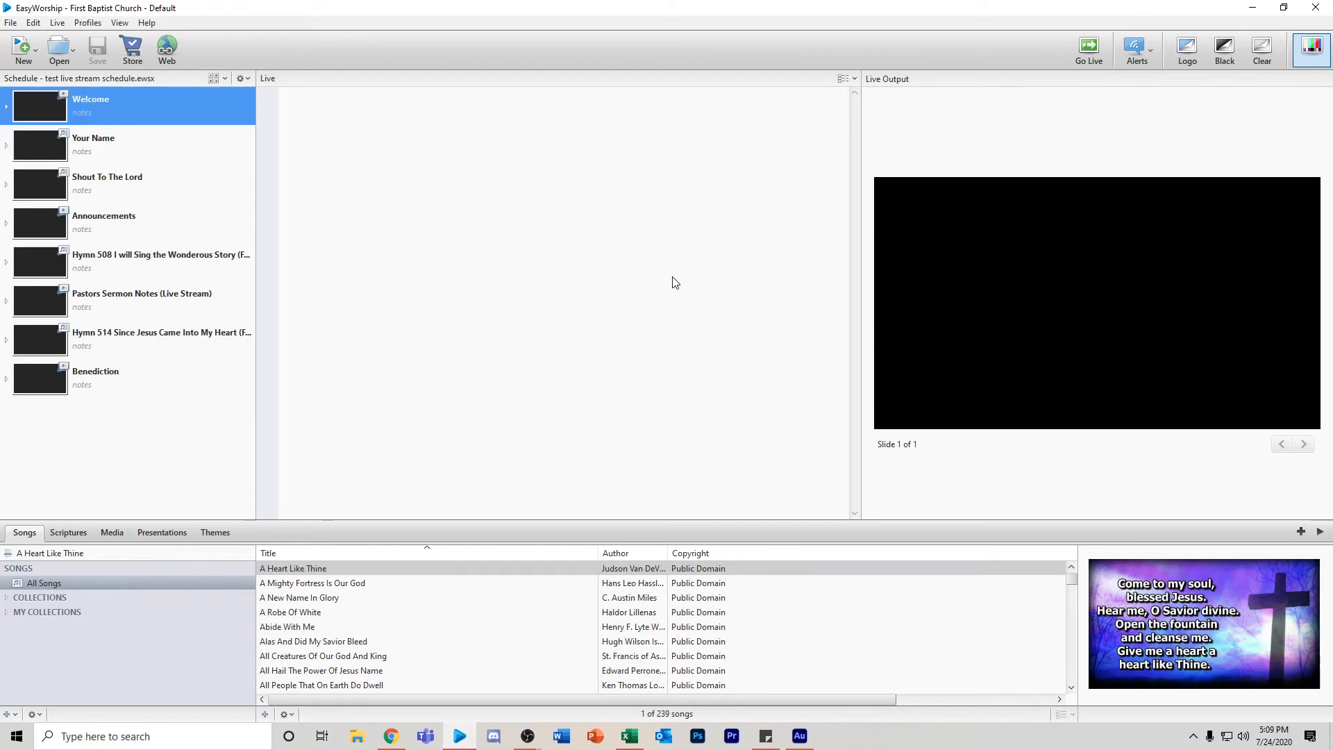
left_click(1089, 47)
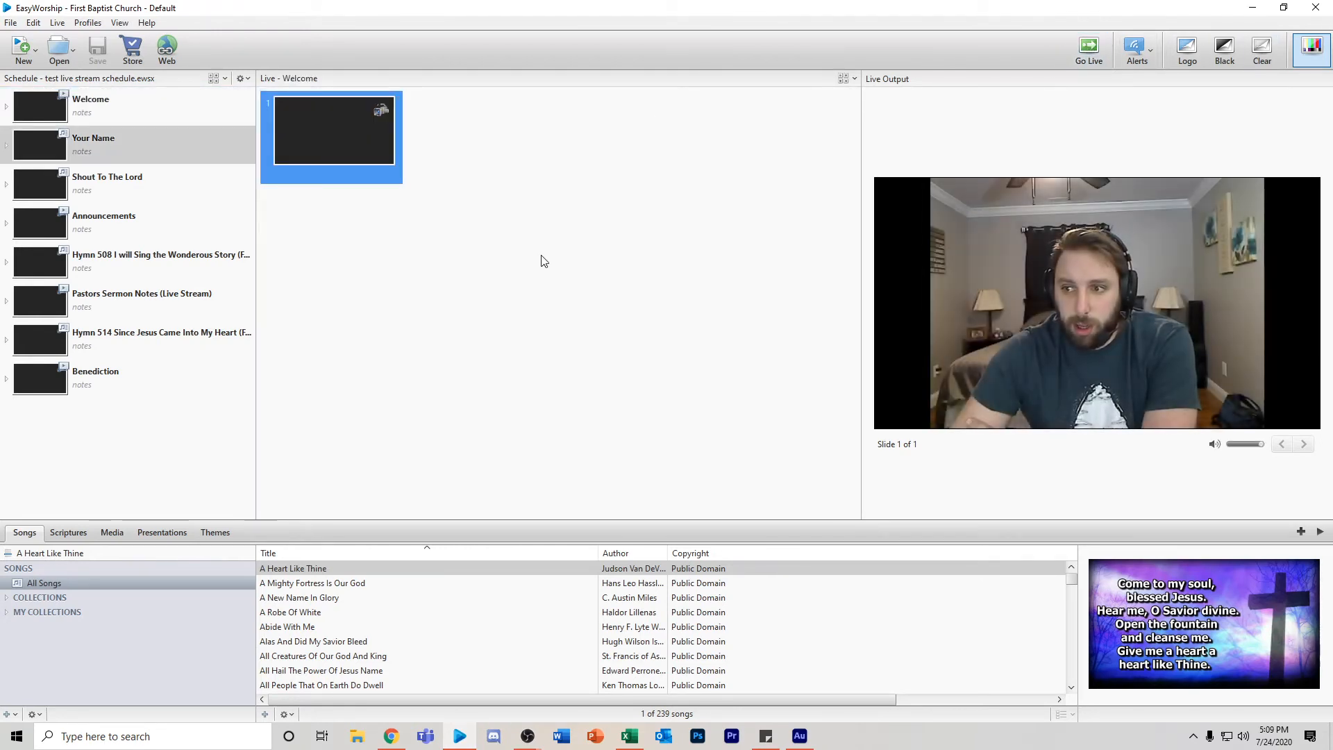
left_click(1260, 10)
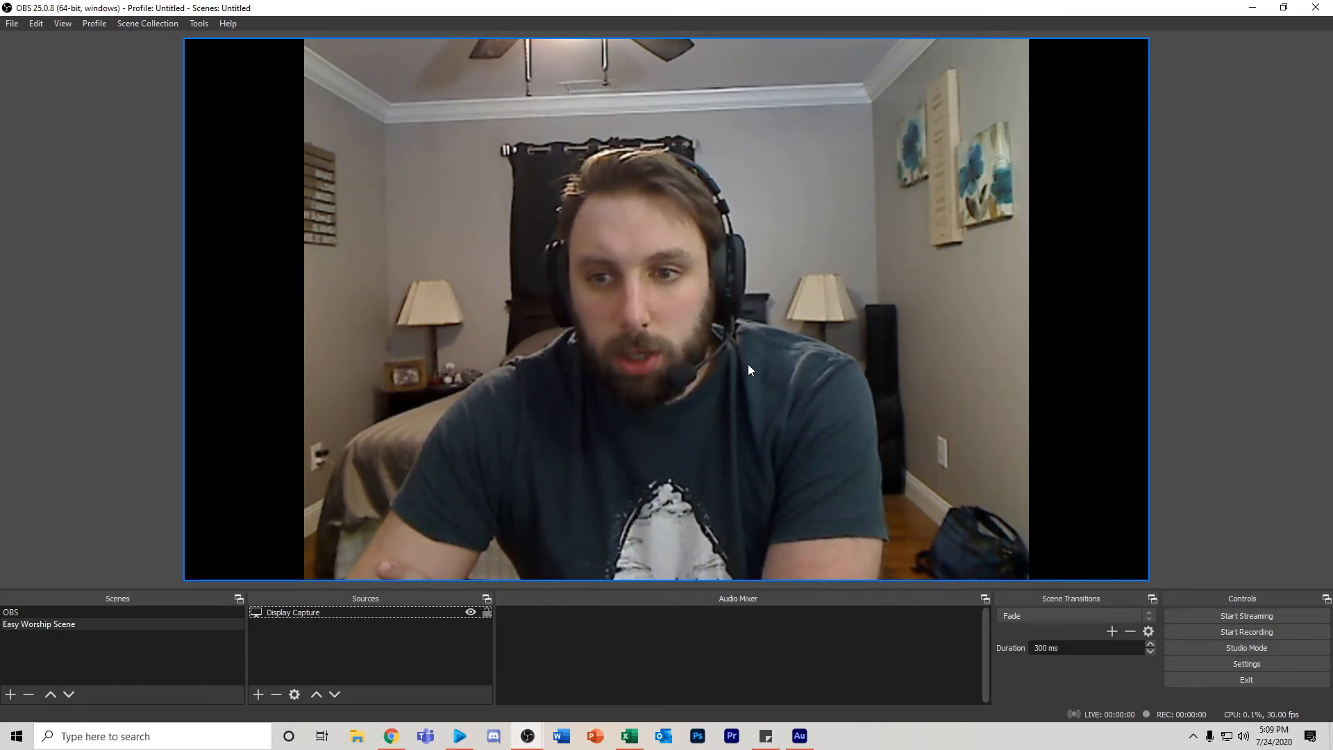
Switch to EasyWorship and send the song Your Name live
left_click(461, 734)
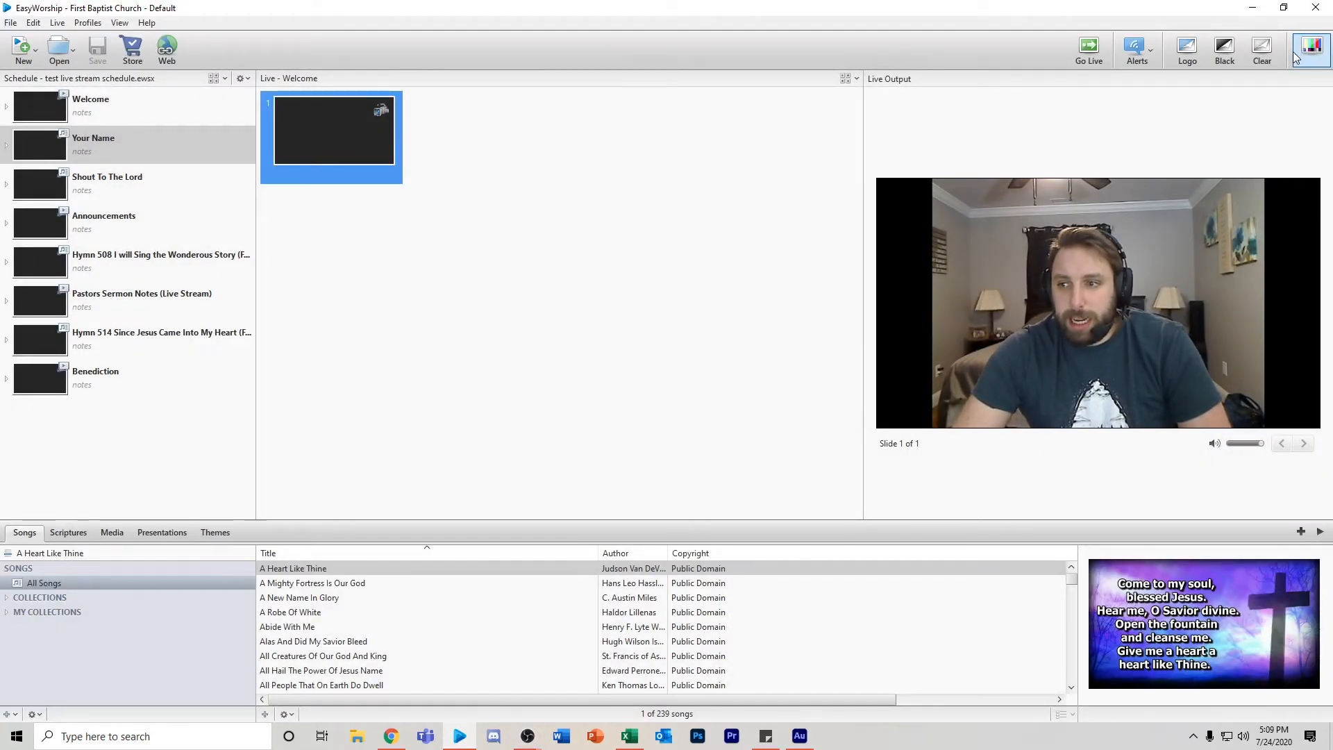
left_click(219, 147)
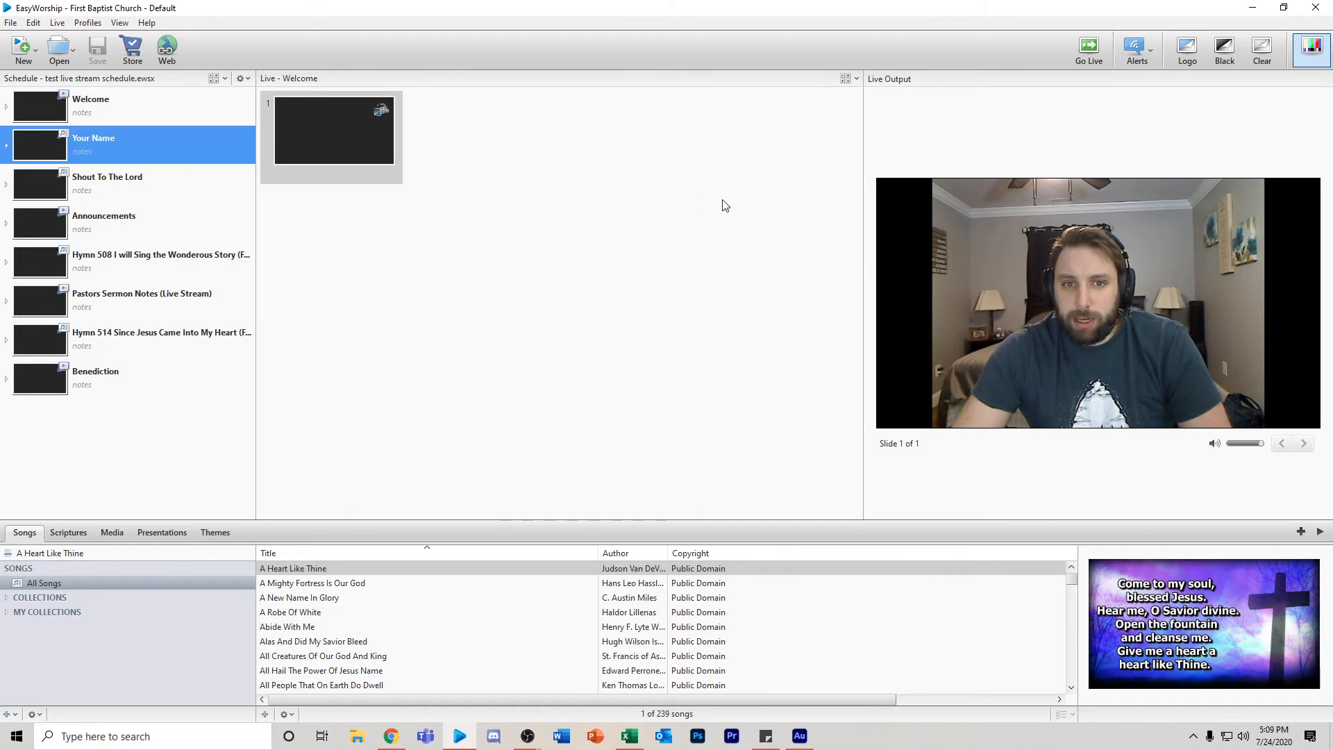
key("Up")
left_click(1082, 57)
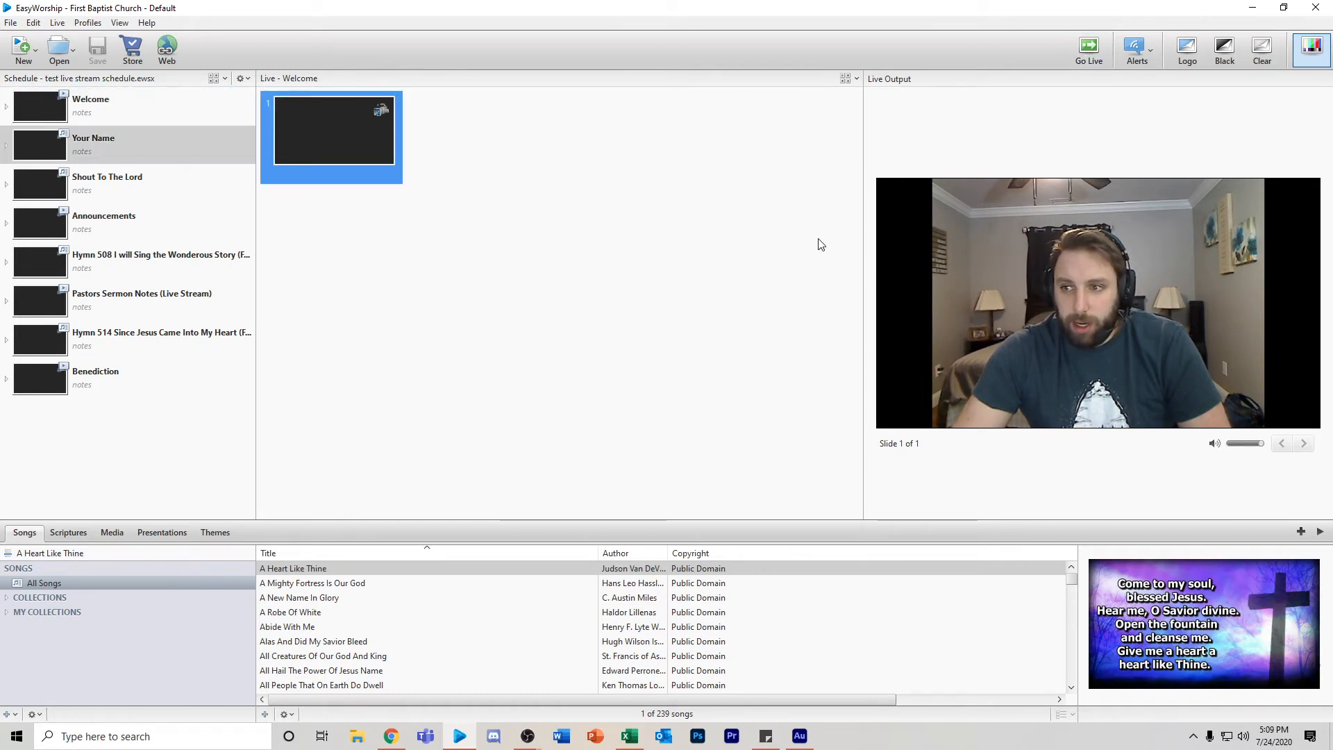
left_click(1081, 57)
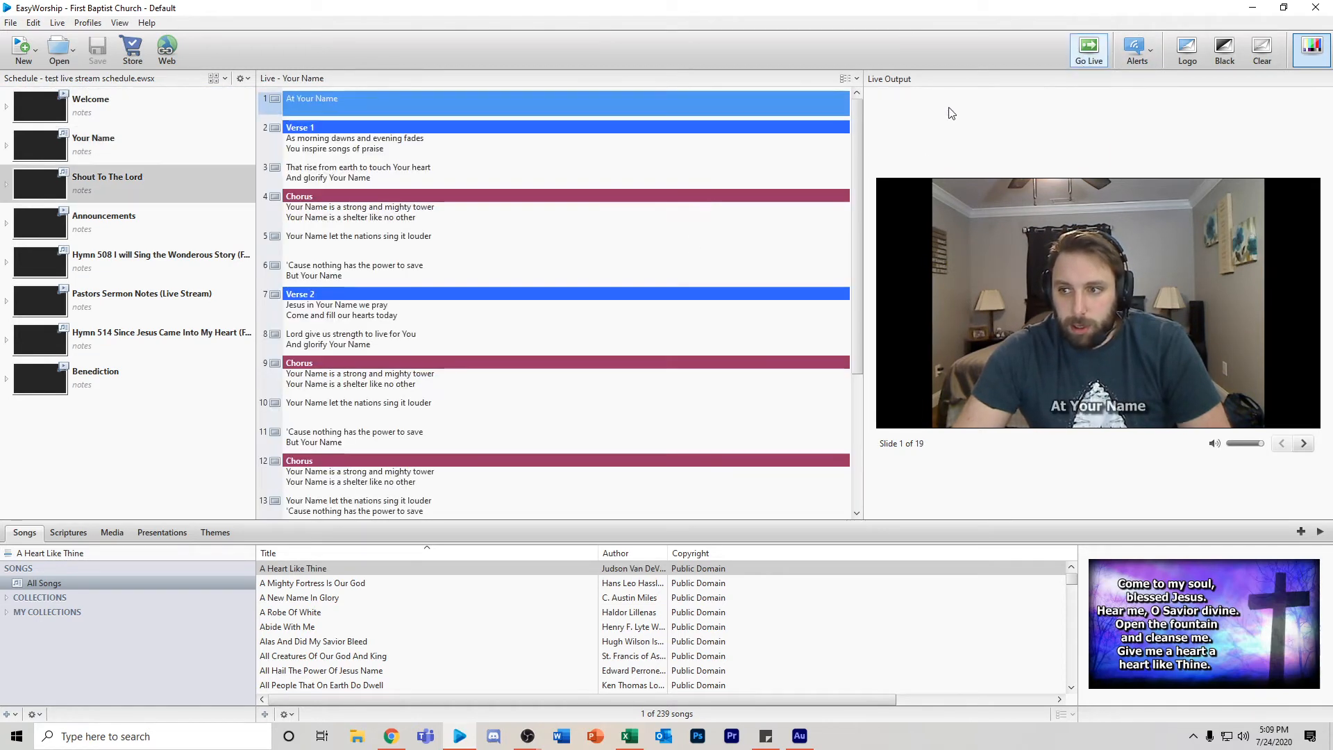
Advance the live song Your Name to slide 5, "Your Name let the nations sing it louder", and return to OBS
key("Down")
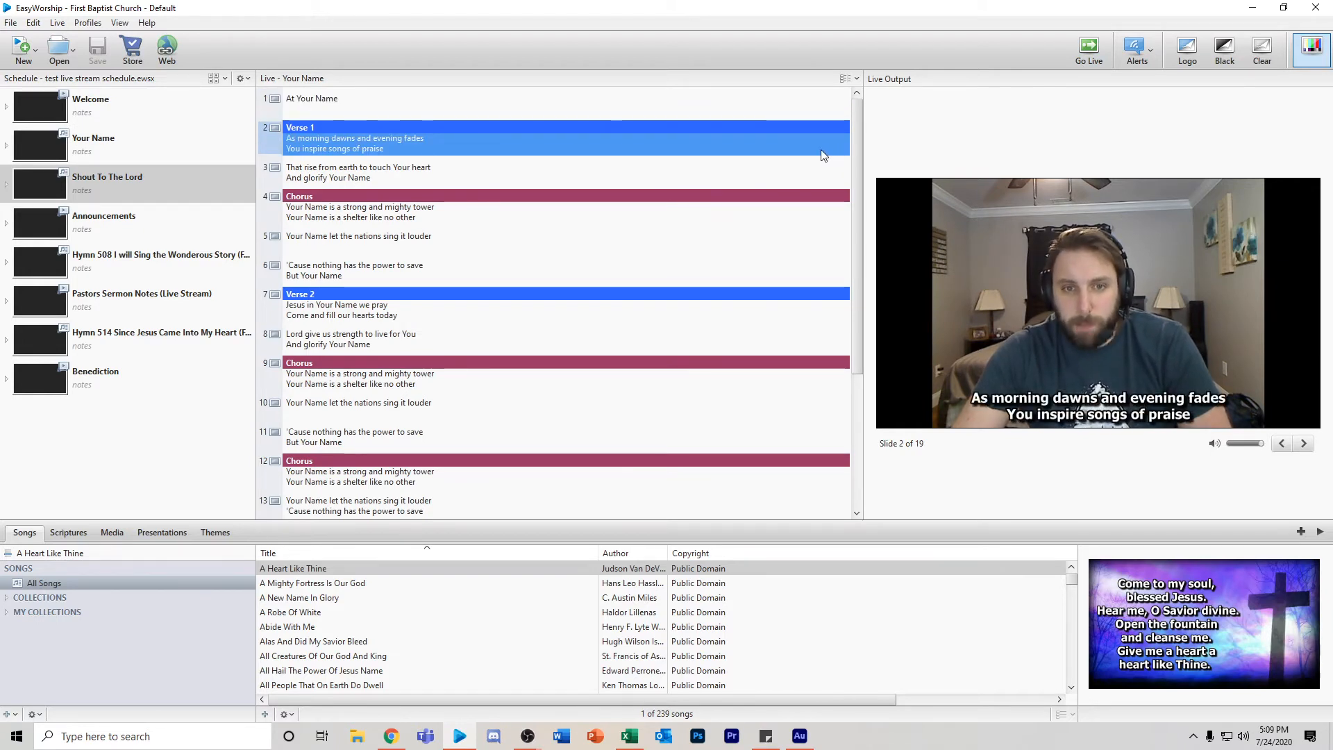
key("Down")
key("Down")
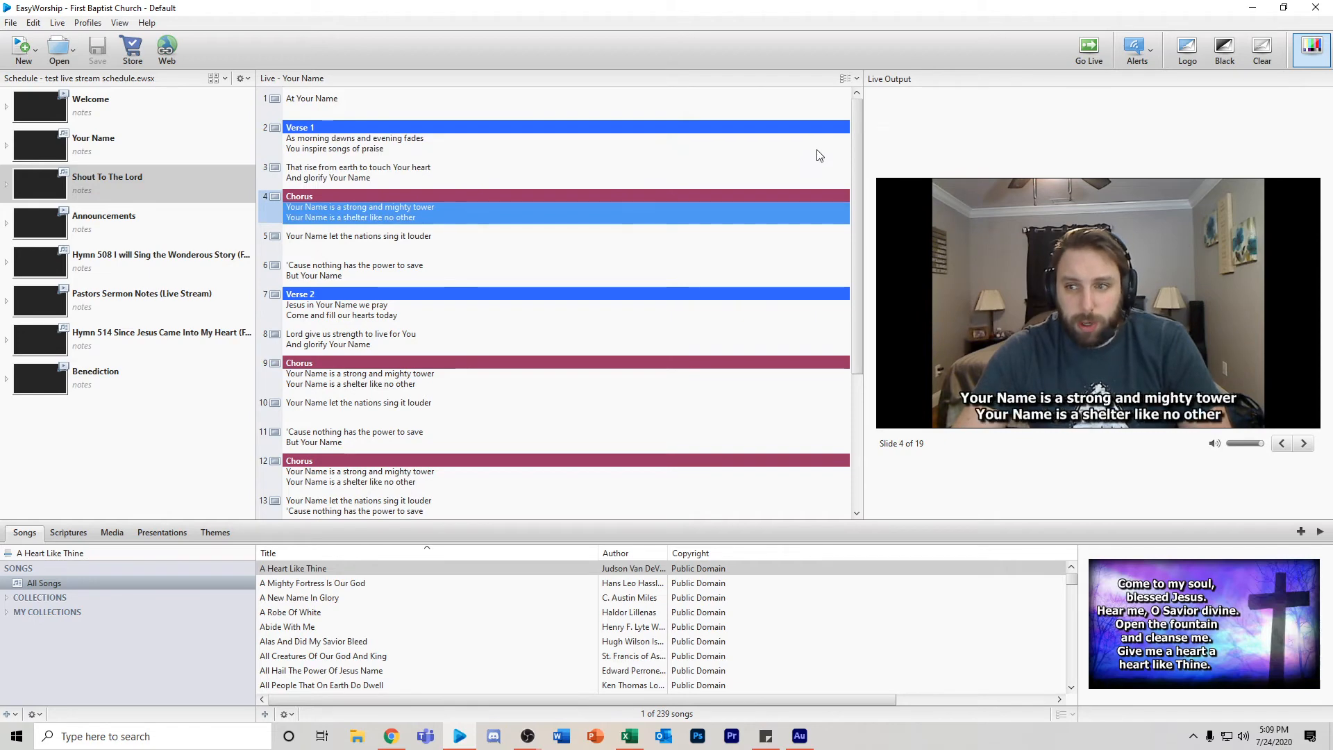
key("Down")
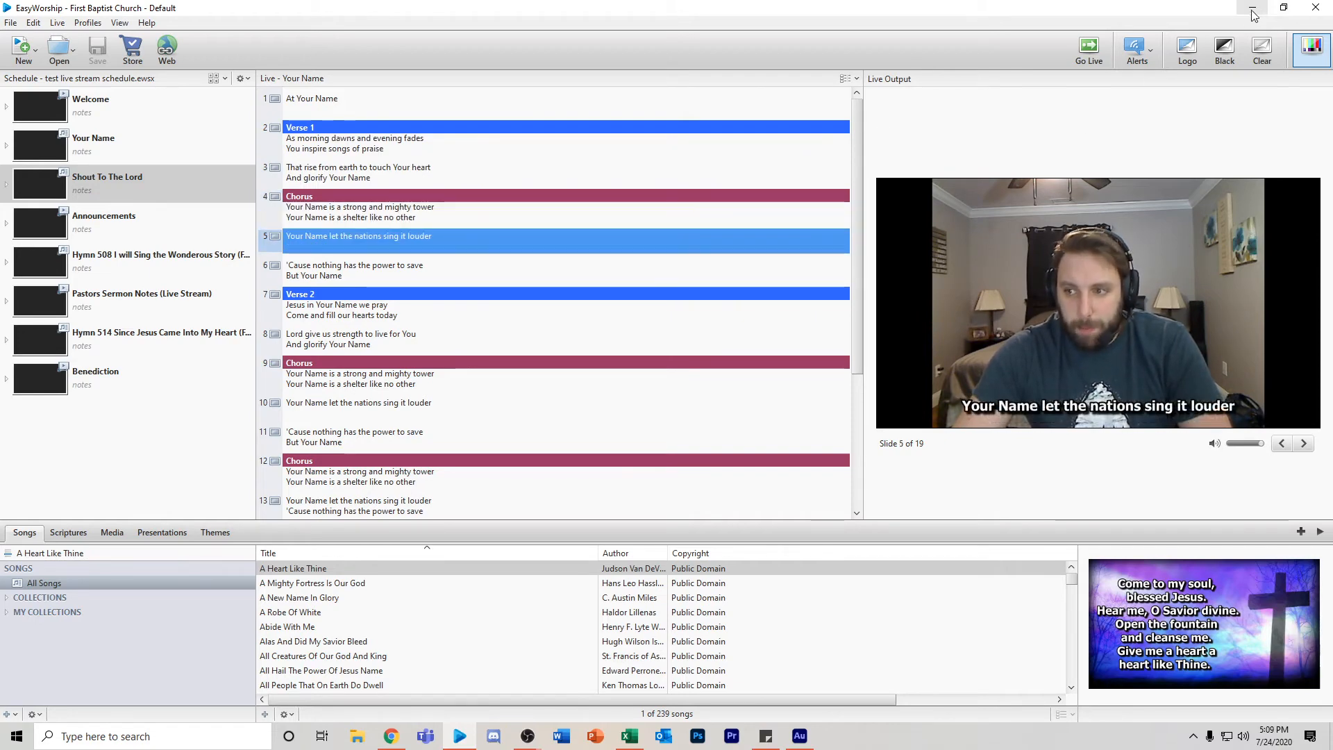
left_click(1254, 9)
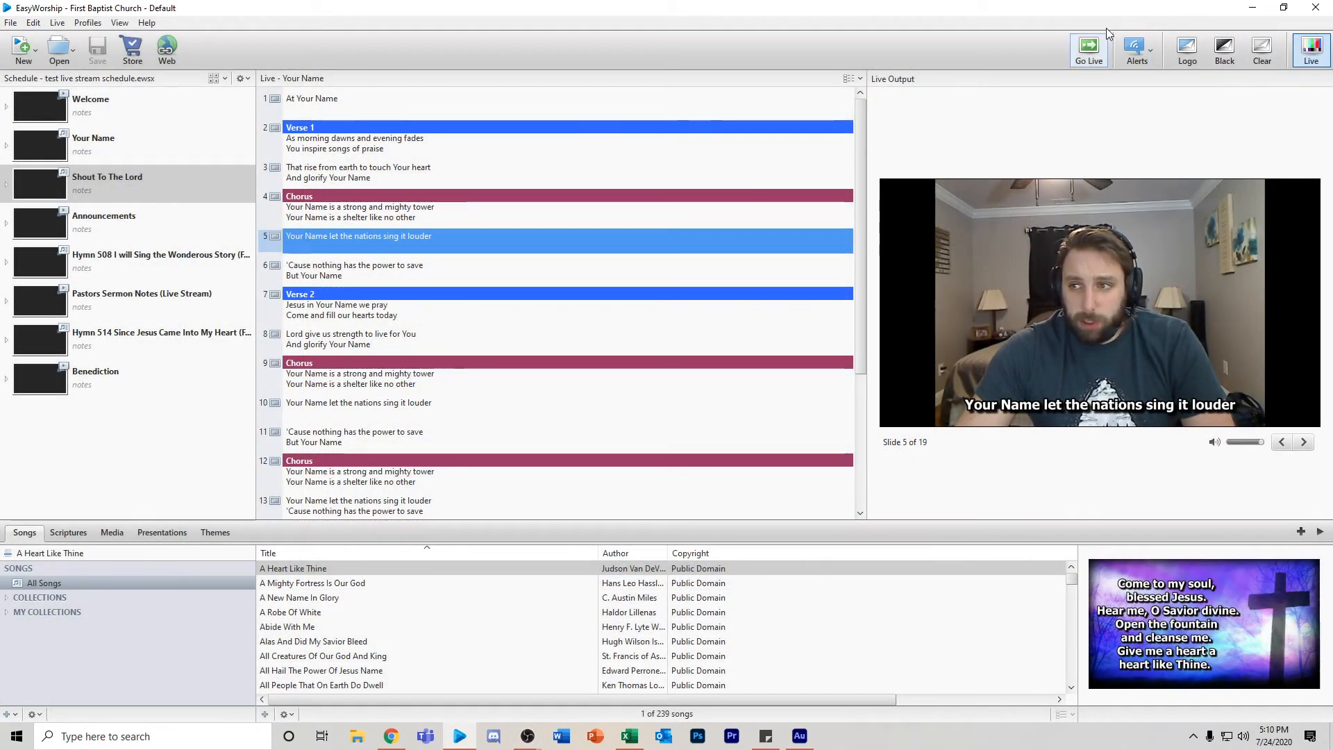
Black out EasyWorship's live output and return to OBS
left_click(1228, 54)
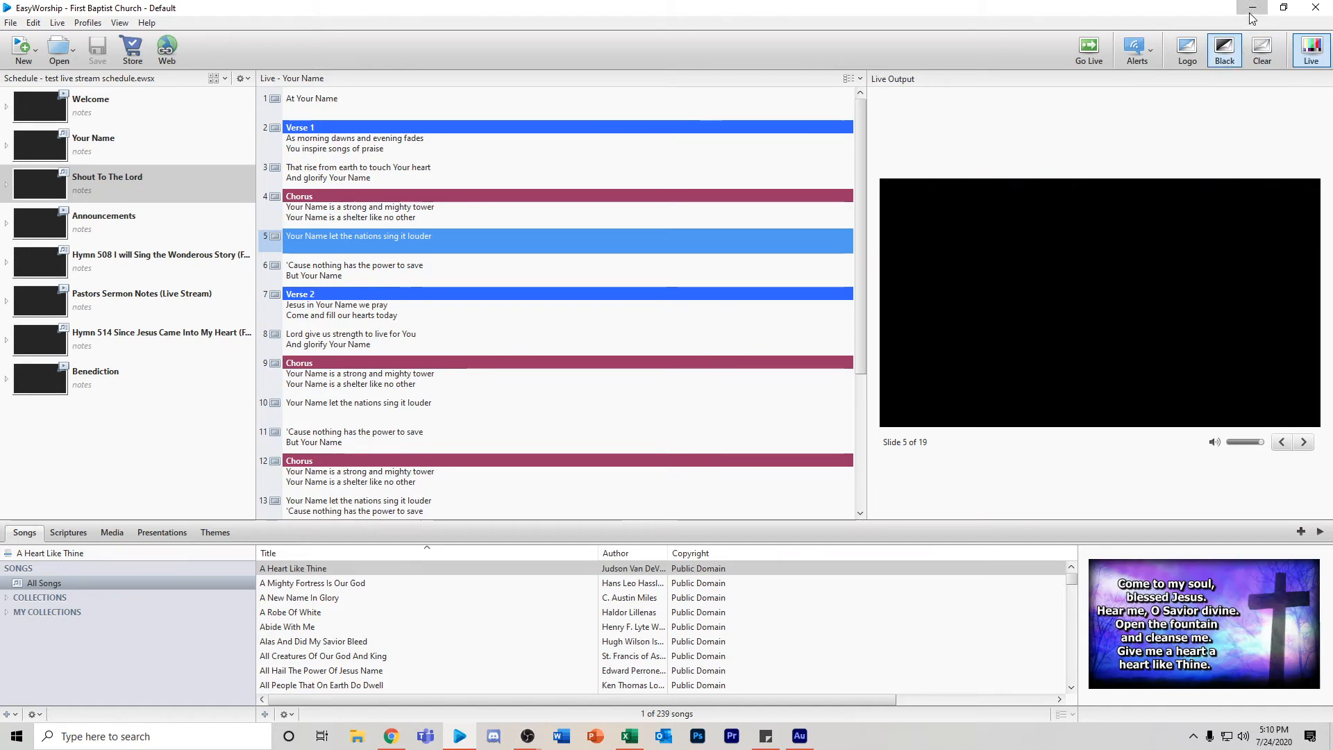
left_click(1254, 7)
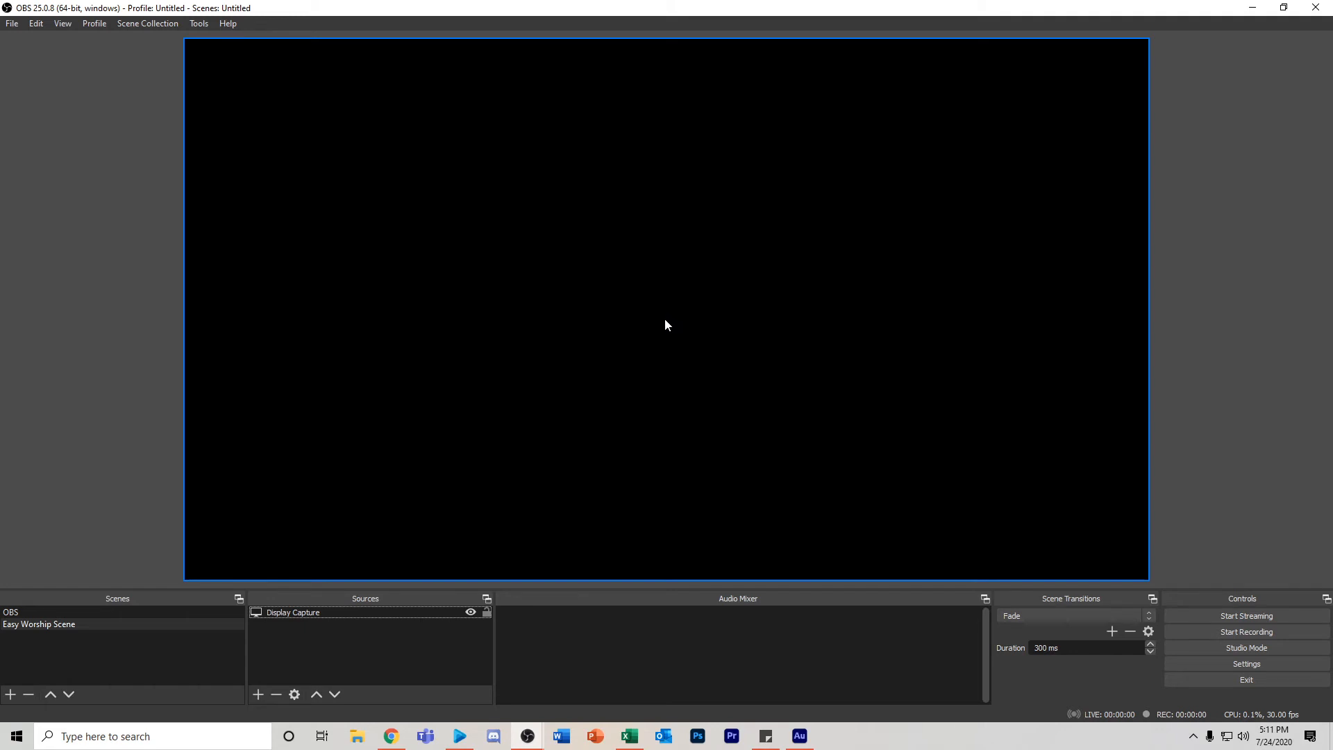
Switch to YouTube Studio in Chrome, copy the stream key for the FBC Peekskill Sunday Service 07/26/20 stream, and return to OBS
left_click(392, 738)
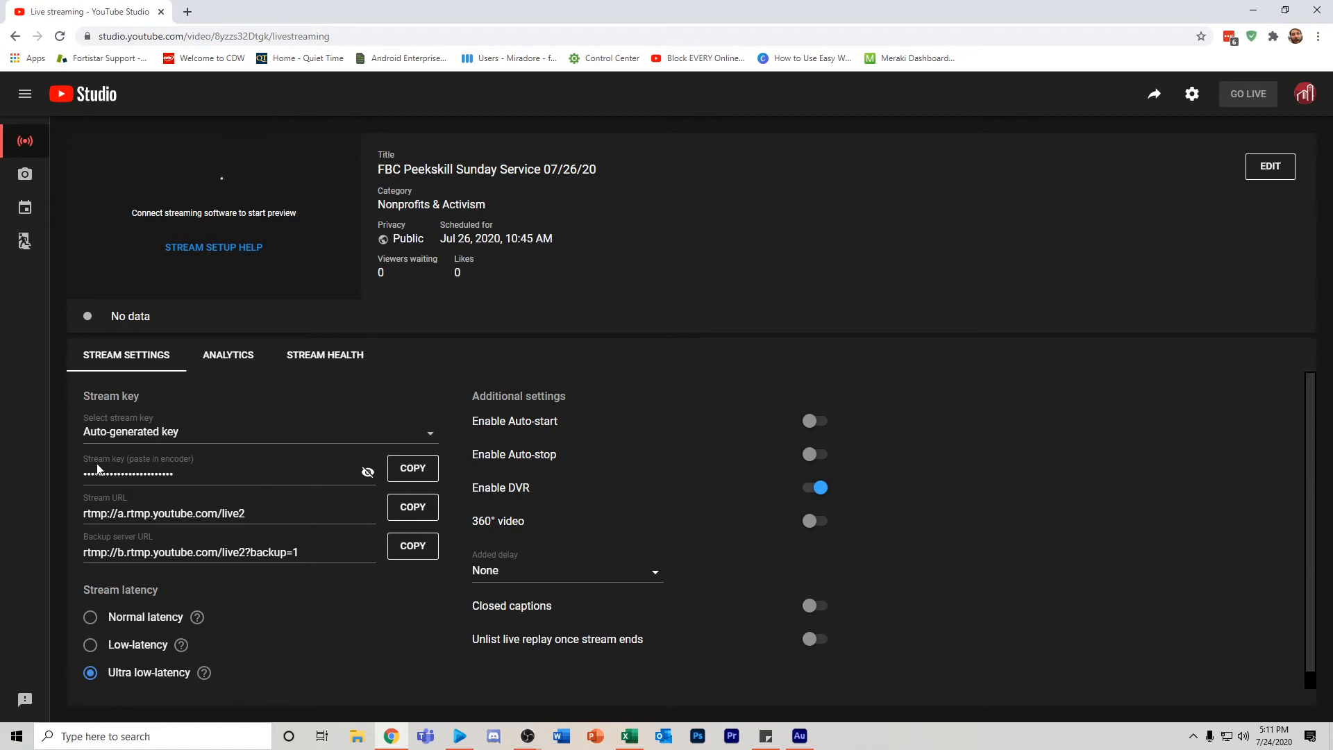
left_click(194, 462)
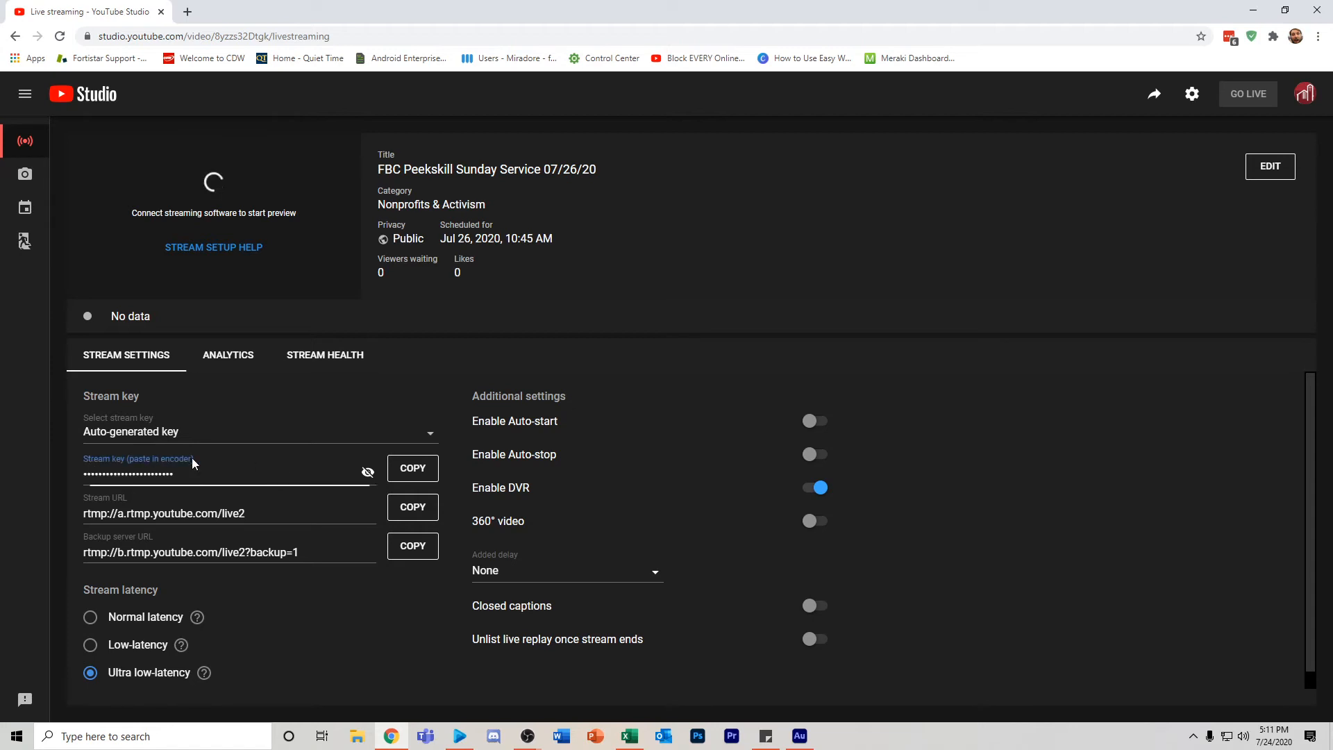
left_click(414, 472)
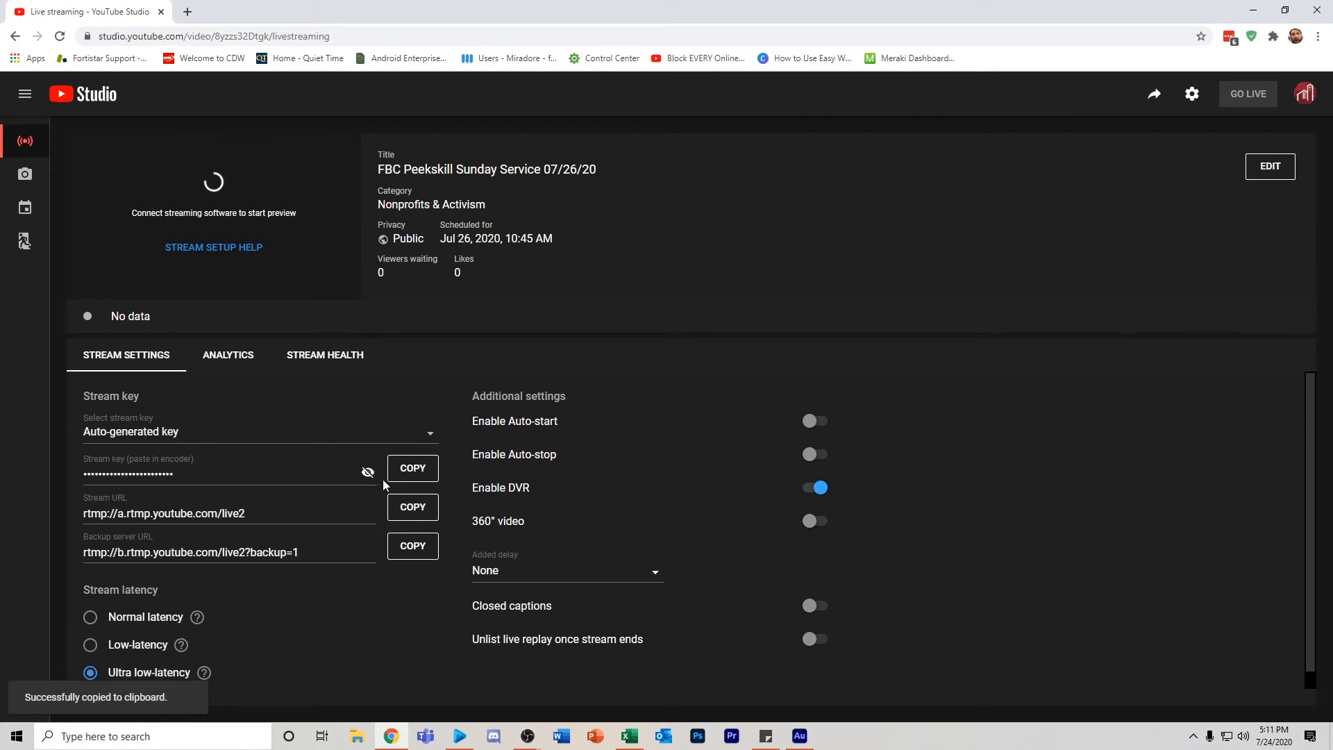
left_click(1253, 10)
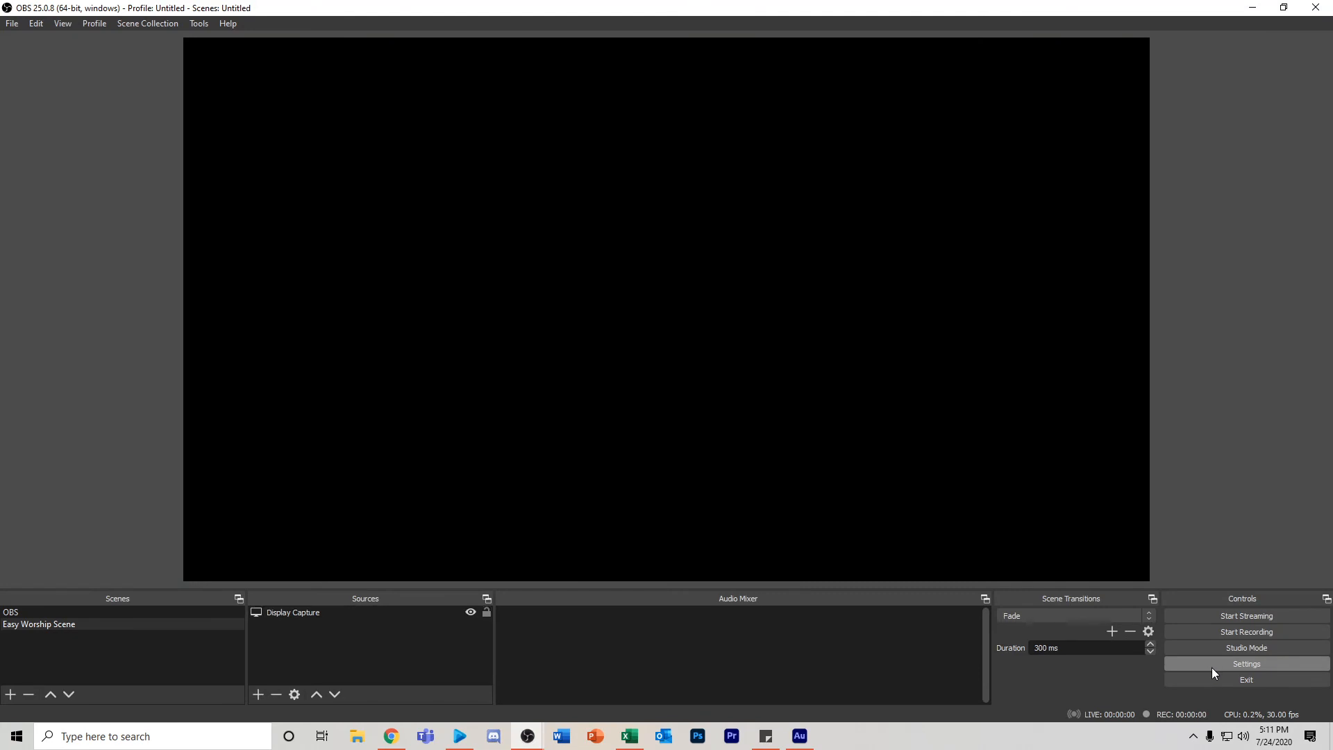
Set the OBS streaming service to YouTube / YouTube Gaming and paste the copied stream key into the Stream Key field
left_click(1211, 668)
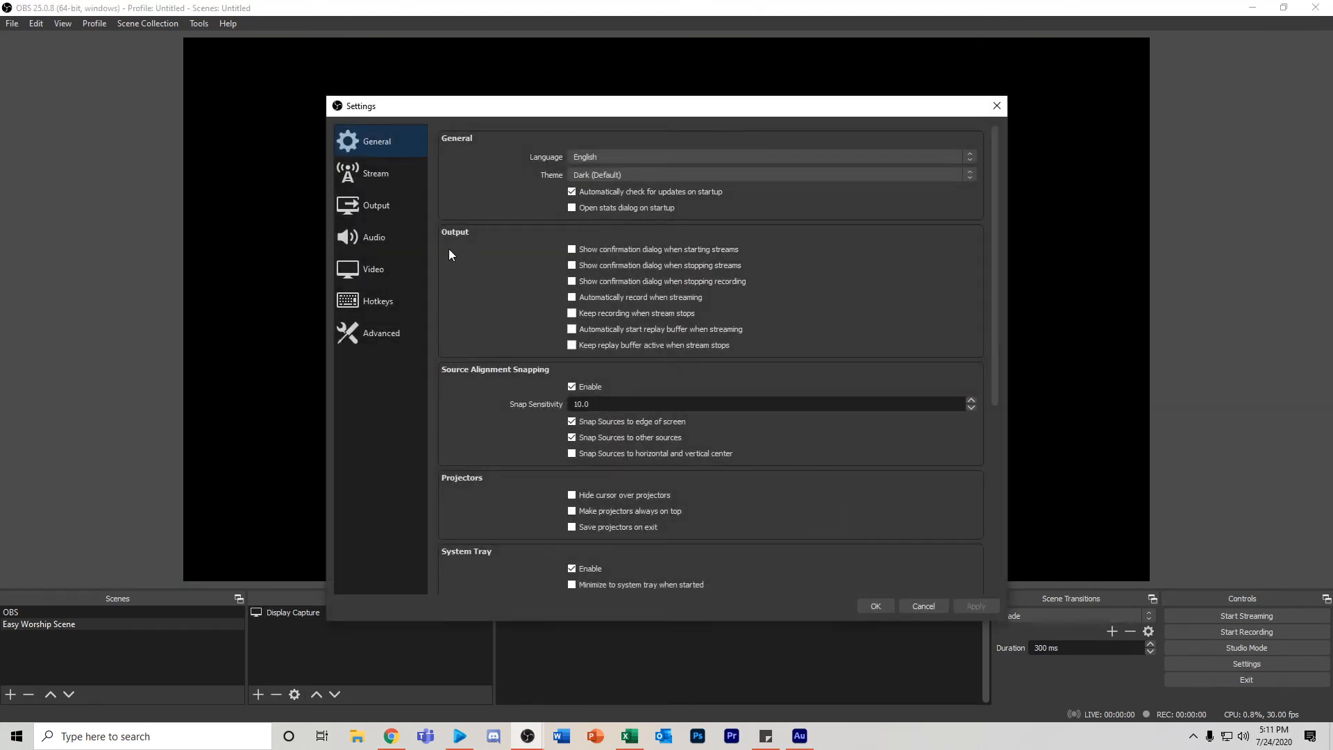
left_click(392, 186)
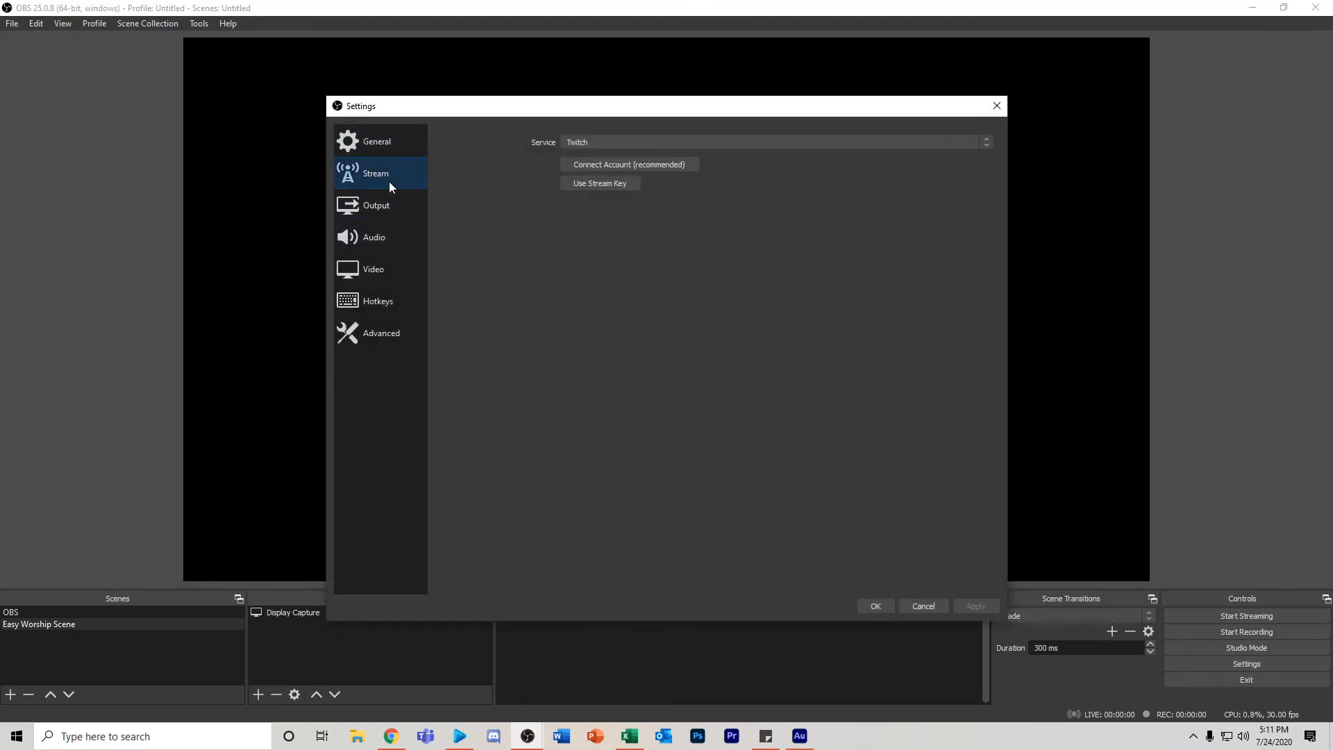
left_click(581, 141)
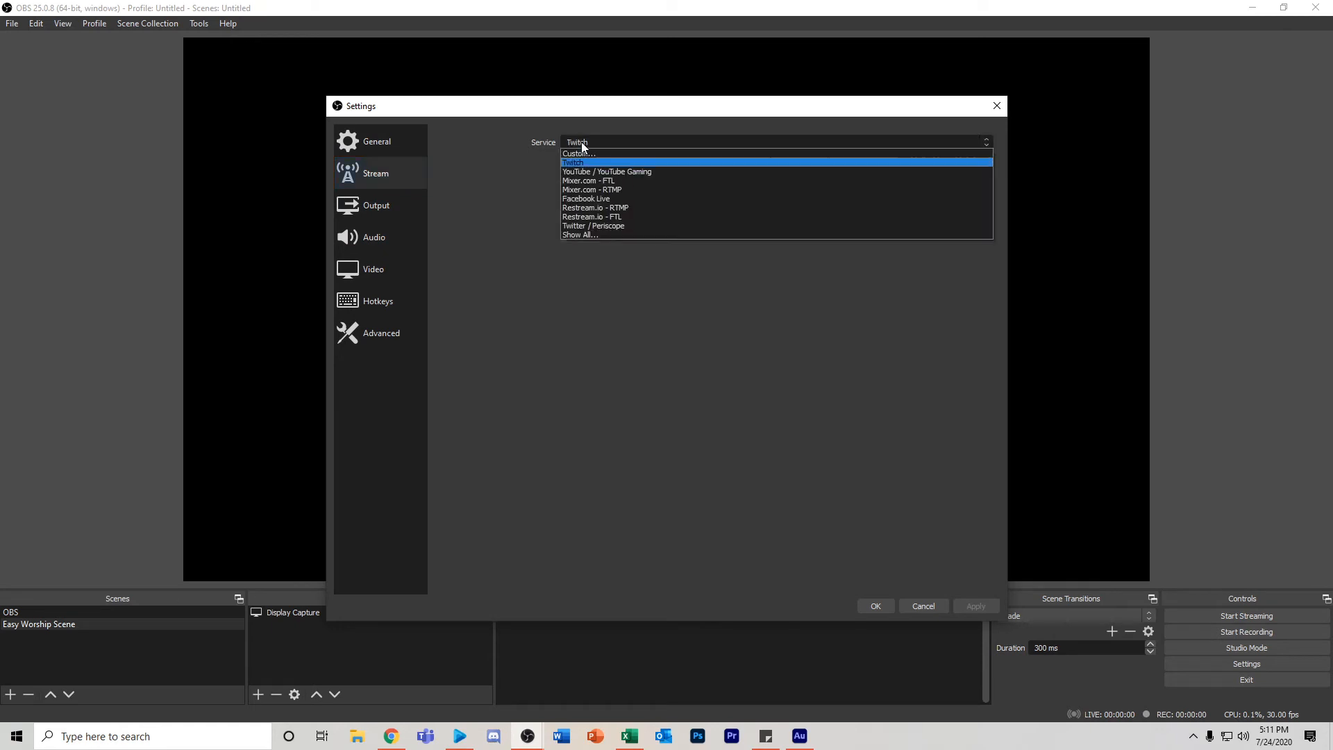
left_click(627, 172)
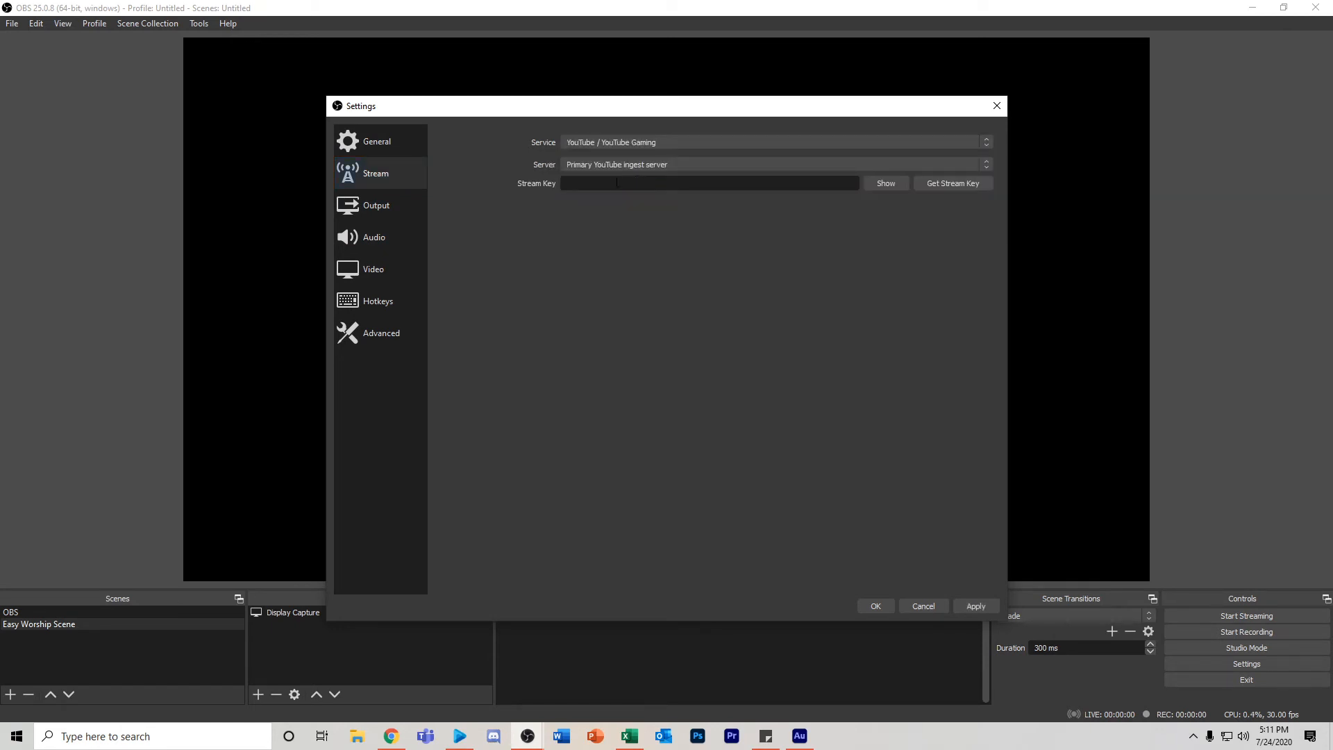
left_click(605, 183)
key("ctrl+v")
Choose H264/AVC Encoder (AMD Advanced Media Framework) as the streaming output encoder and check the target bitrate
left_click(381, 209)
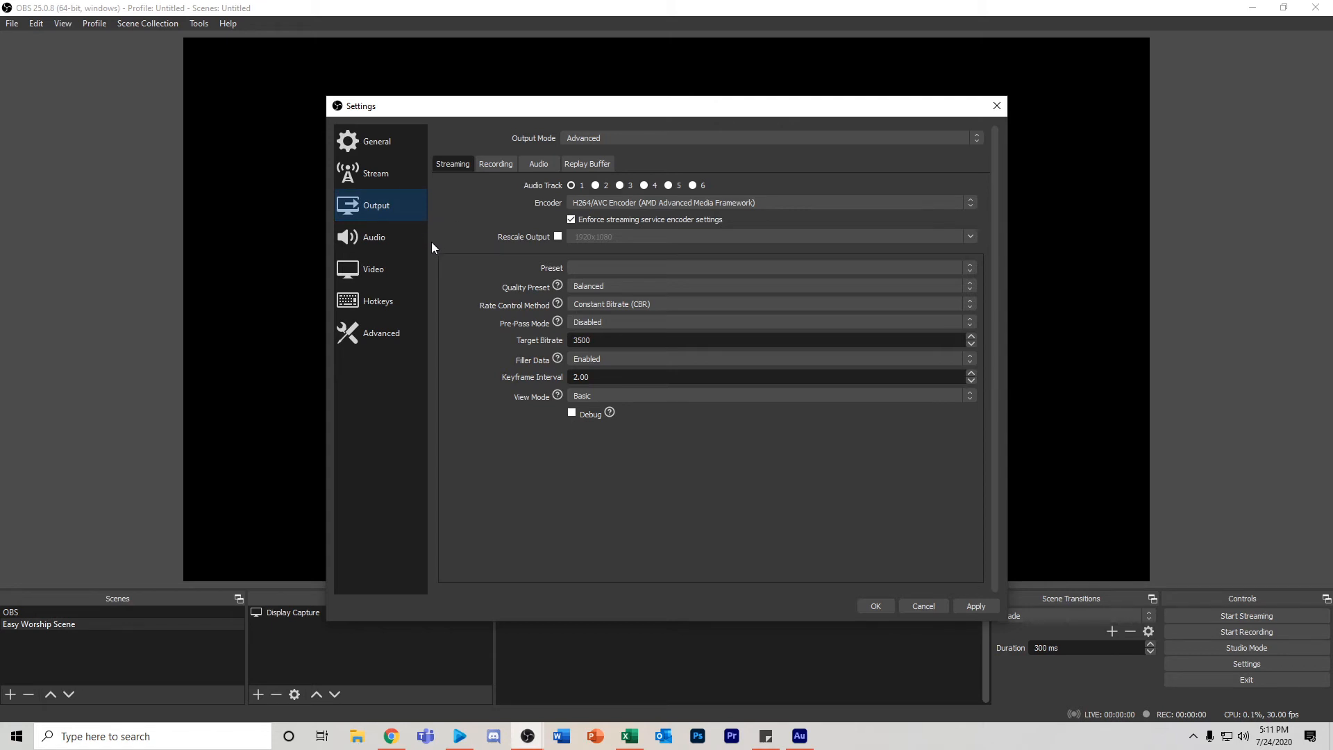
left_click(635, 203)
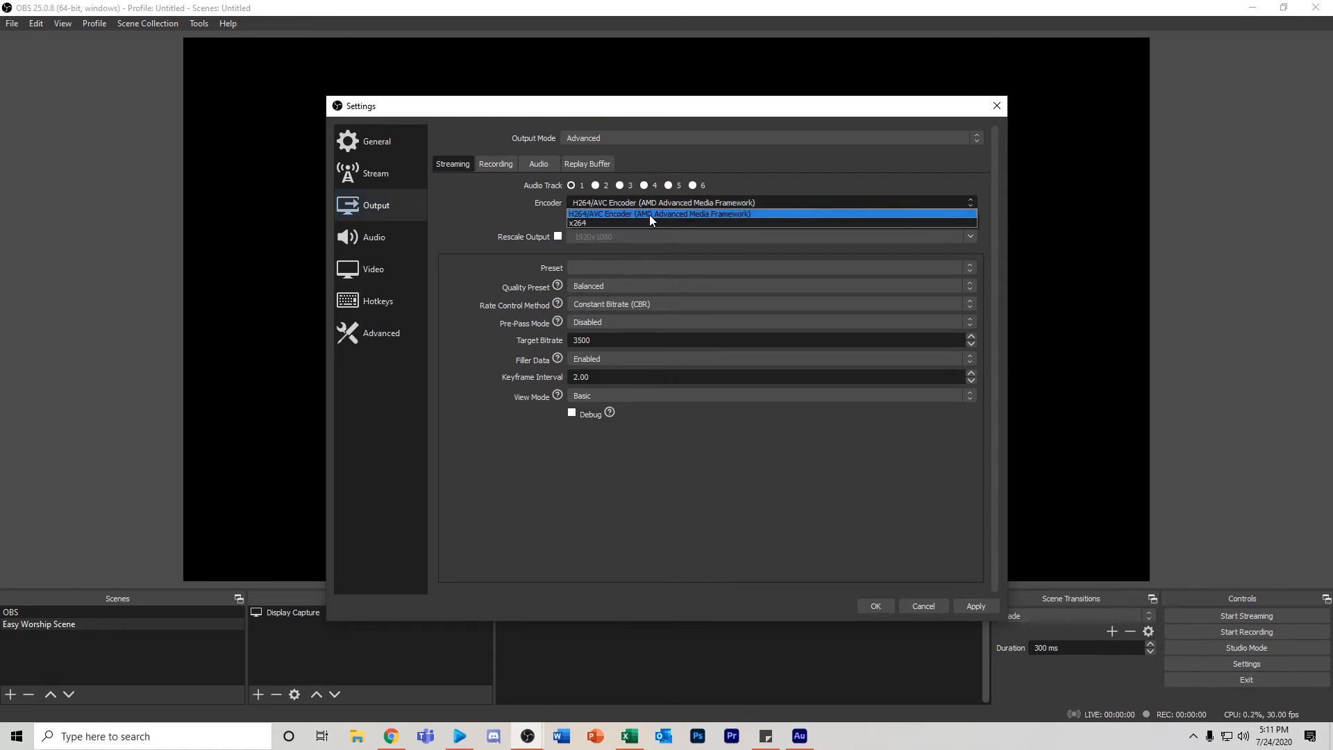
left_click(649, 214)
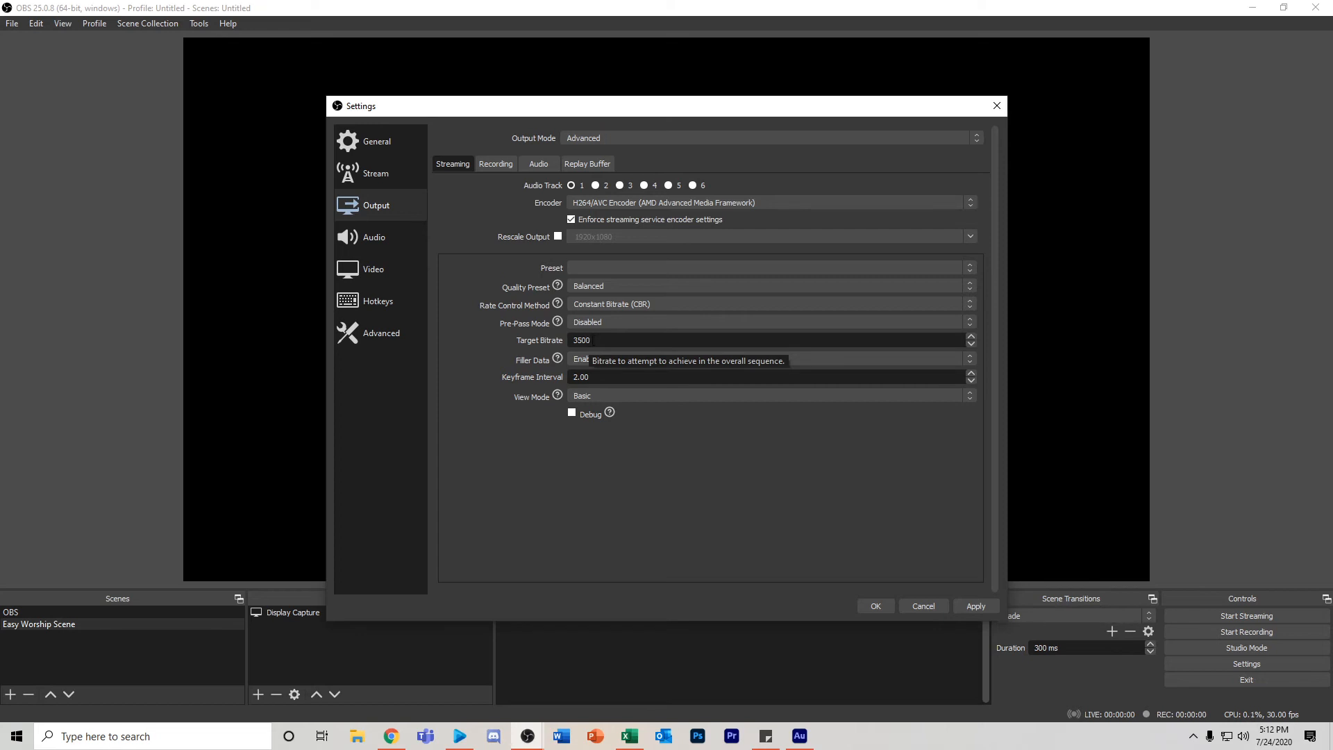
left_click_drag(594, 341, 567, 342)
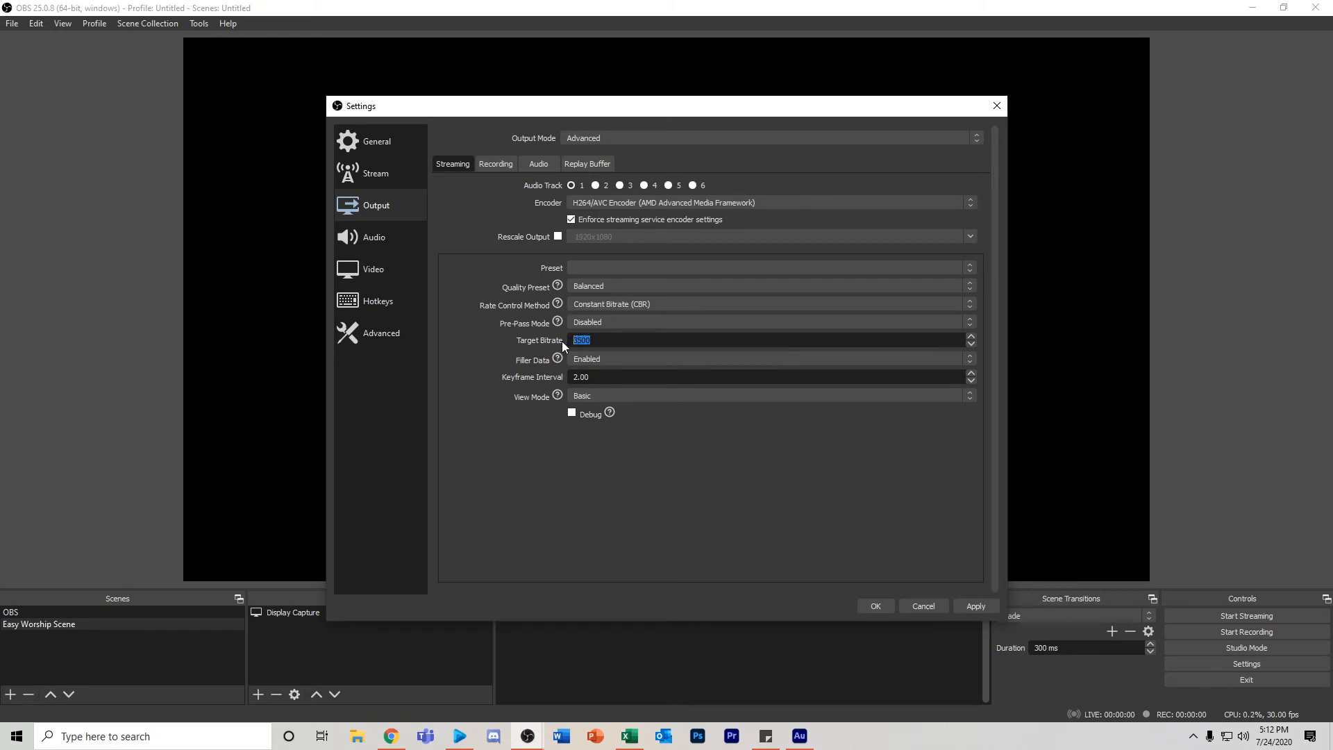
left_click(627, 343)
Review the video resolution and frame rate along with the output and stream settings, and apply the configuration
left_click(373, 271)
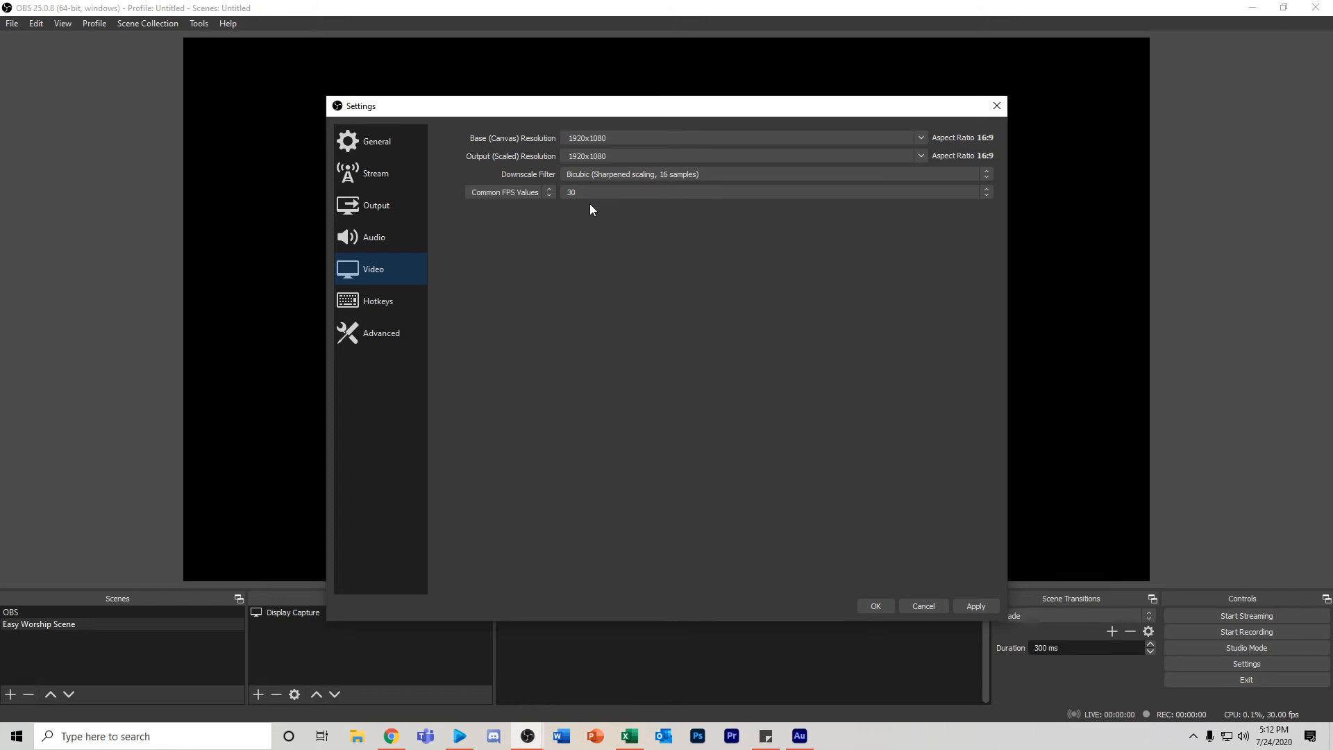
left_click(387, 197)
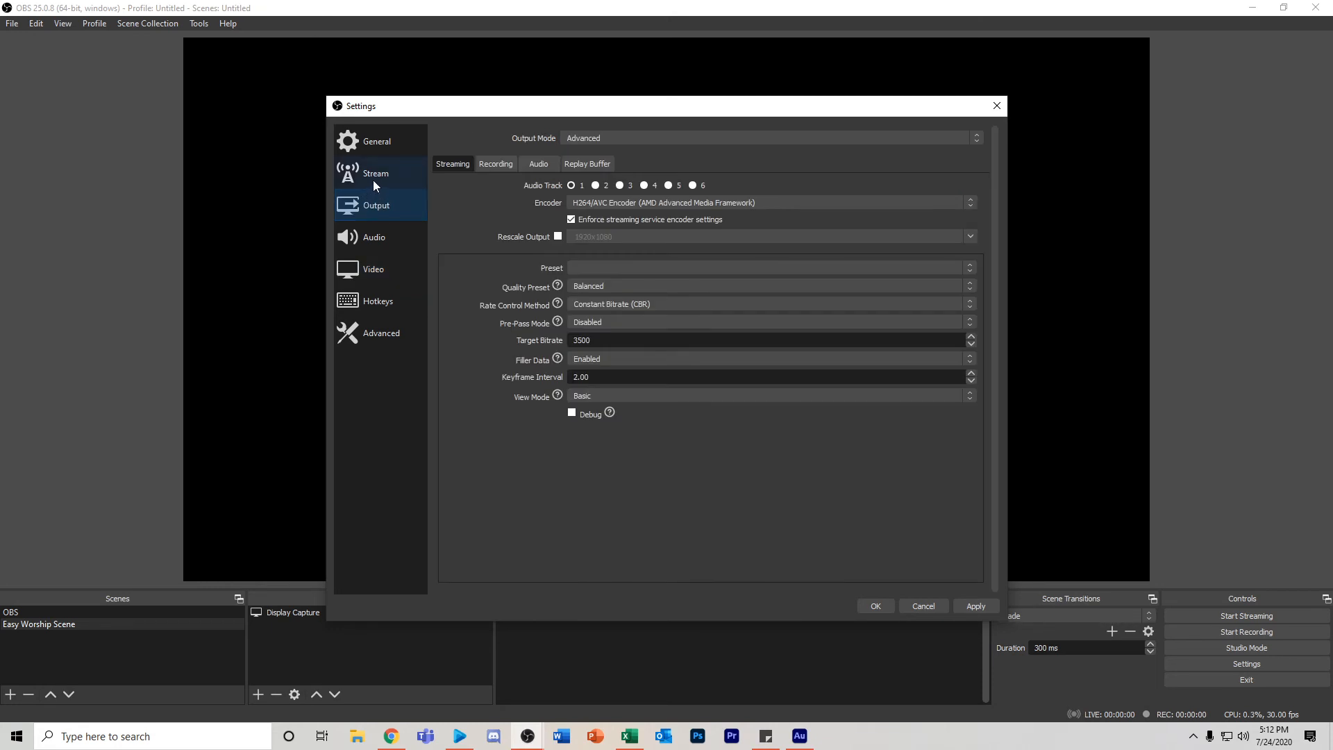
left_click(372, 181)
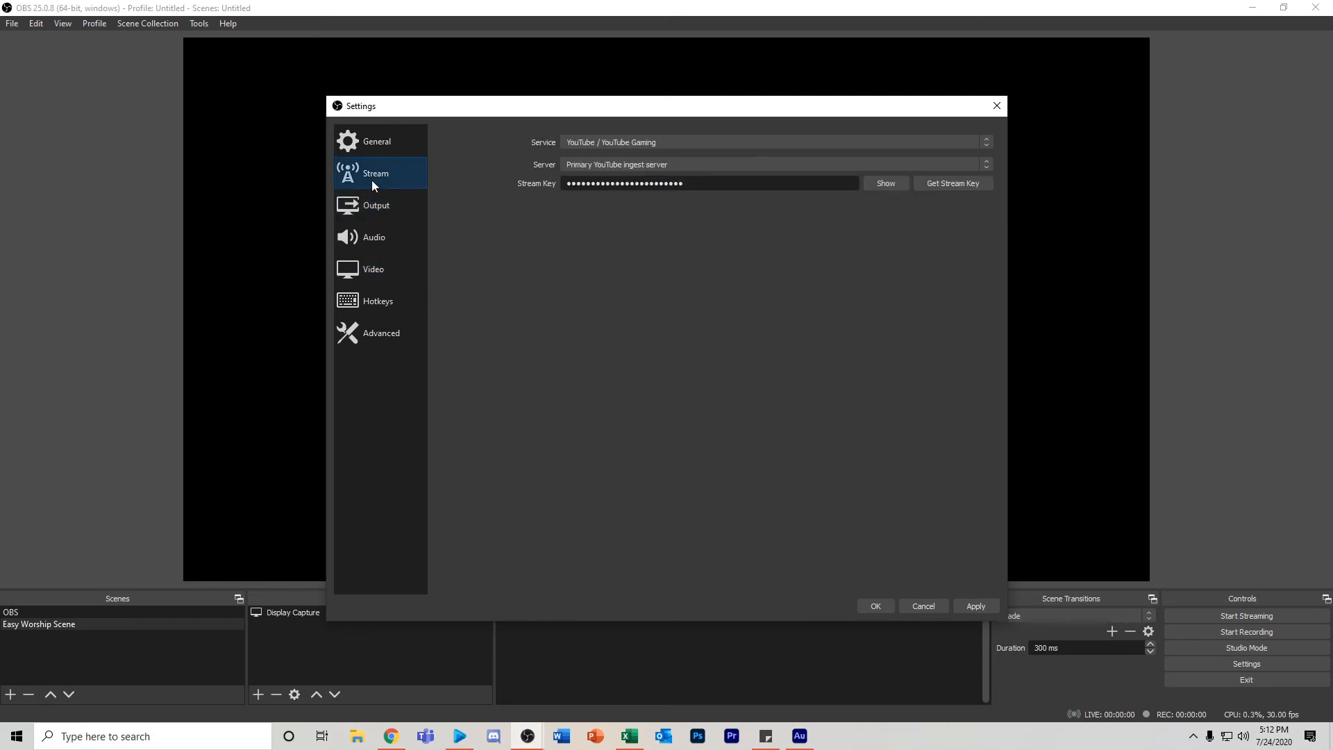
left_click(384, 149)
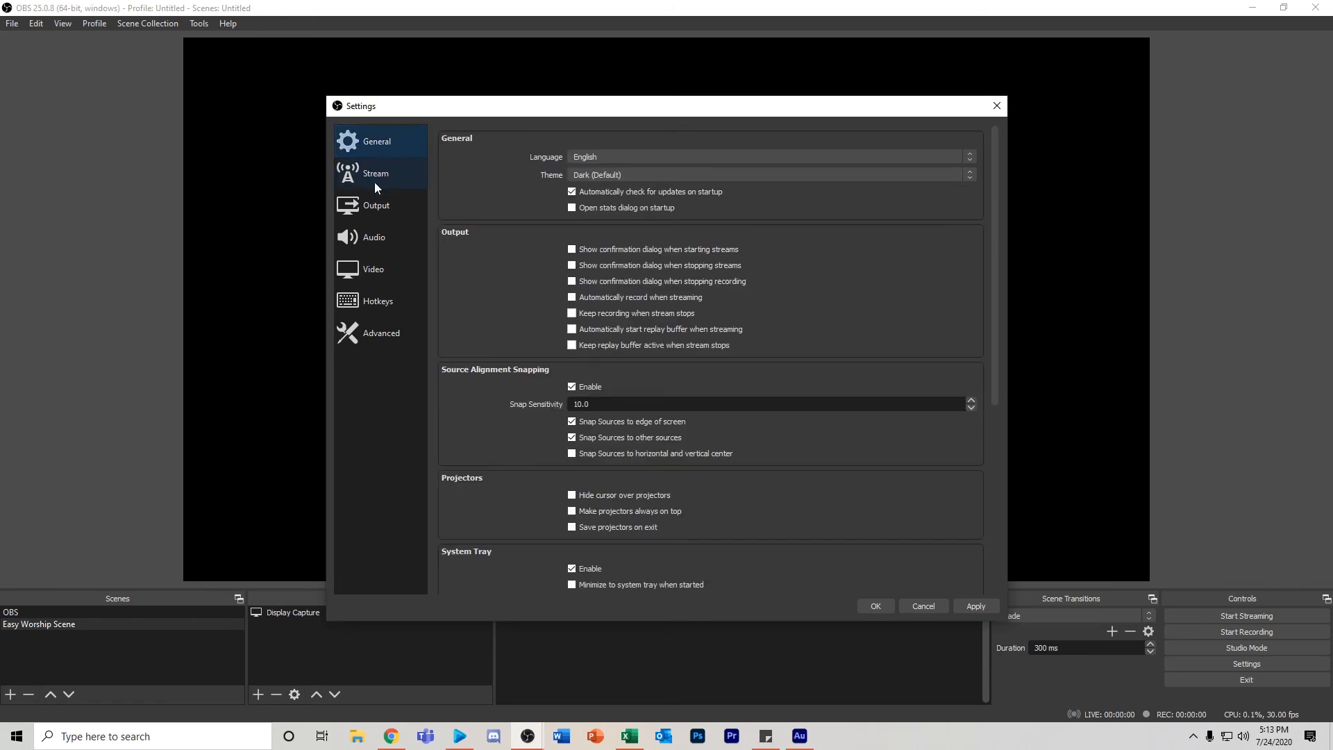
left_click(978, 606)
left_click(872, 605)
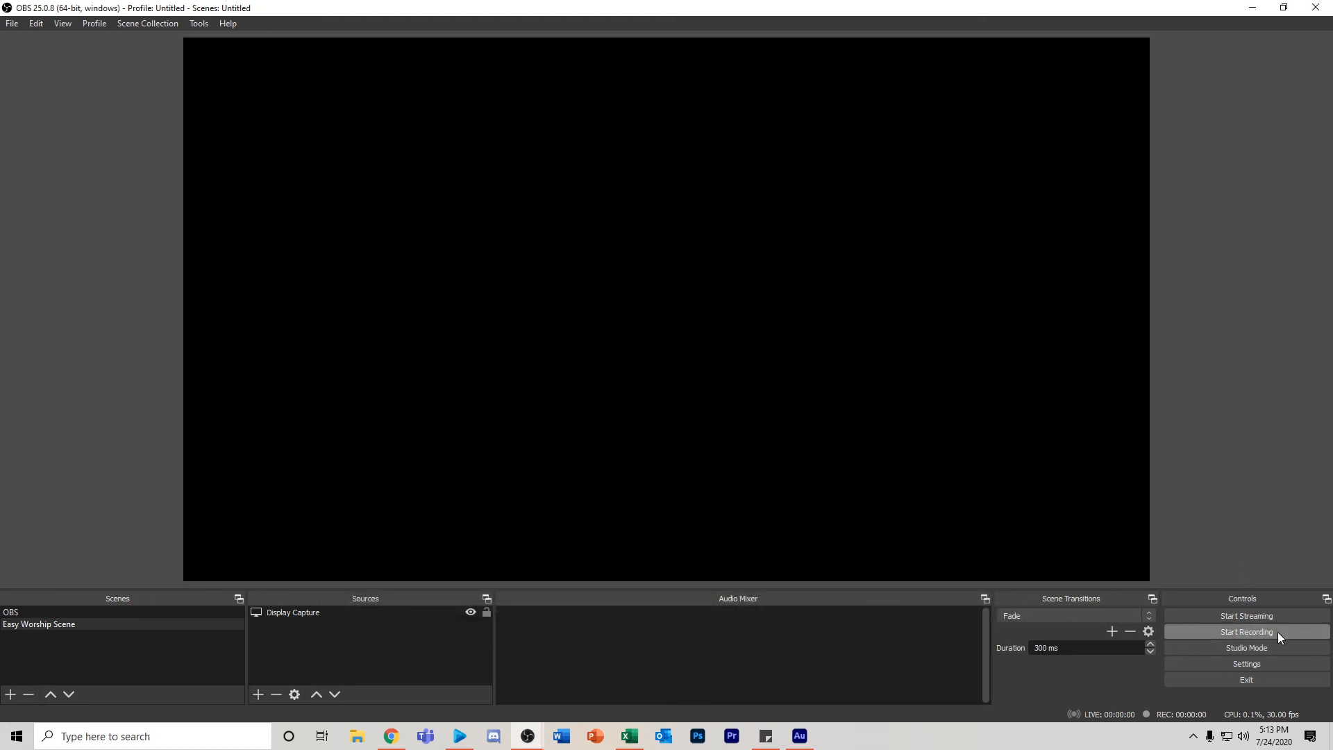
Start streaming from OBS and switch to YouTube Studio in Chrome to check the incoming stream preview
left_click(1280, 622)
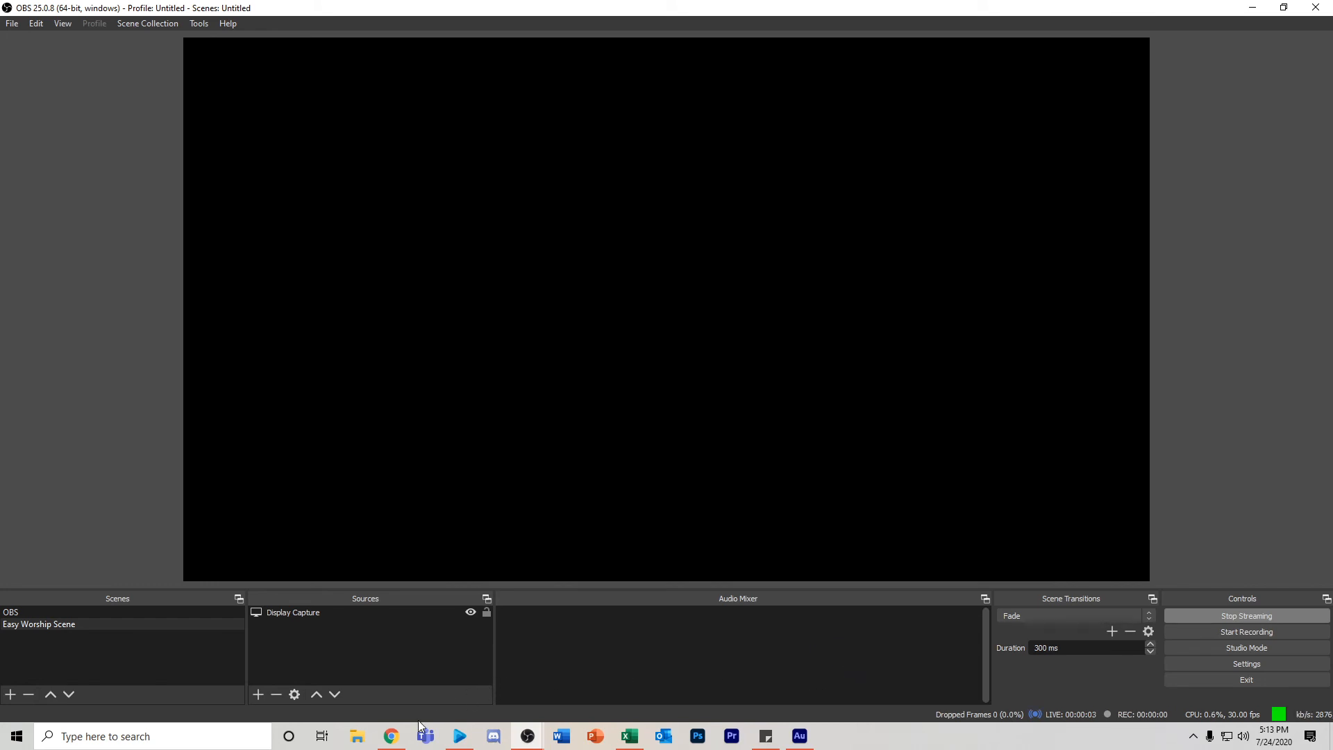
left_click(391, 737)
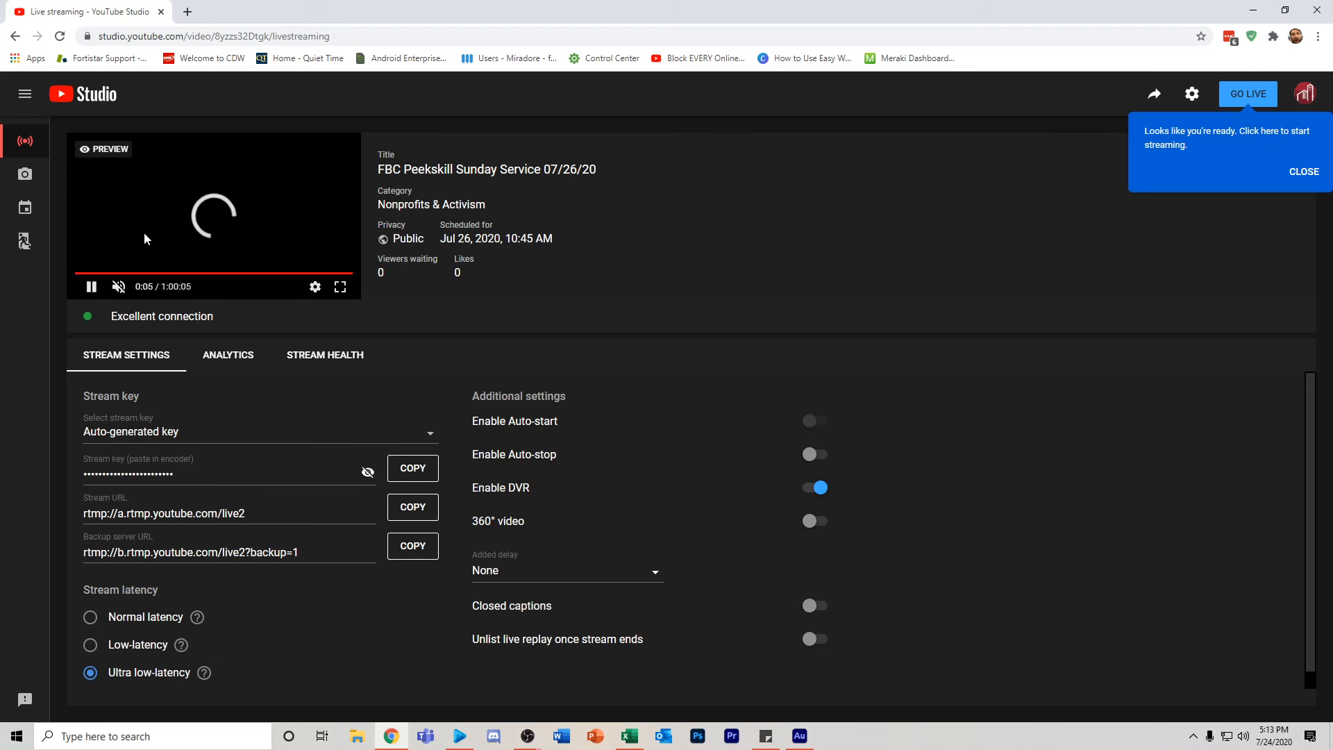
Switch to EasyWorship, send the song Your Name live, and advance it to slide 2, "As morning dawns and evening fades"
left_click(465, 741)
left_click(88, 143)
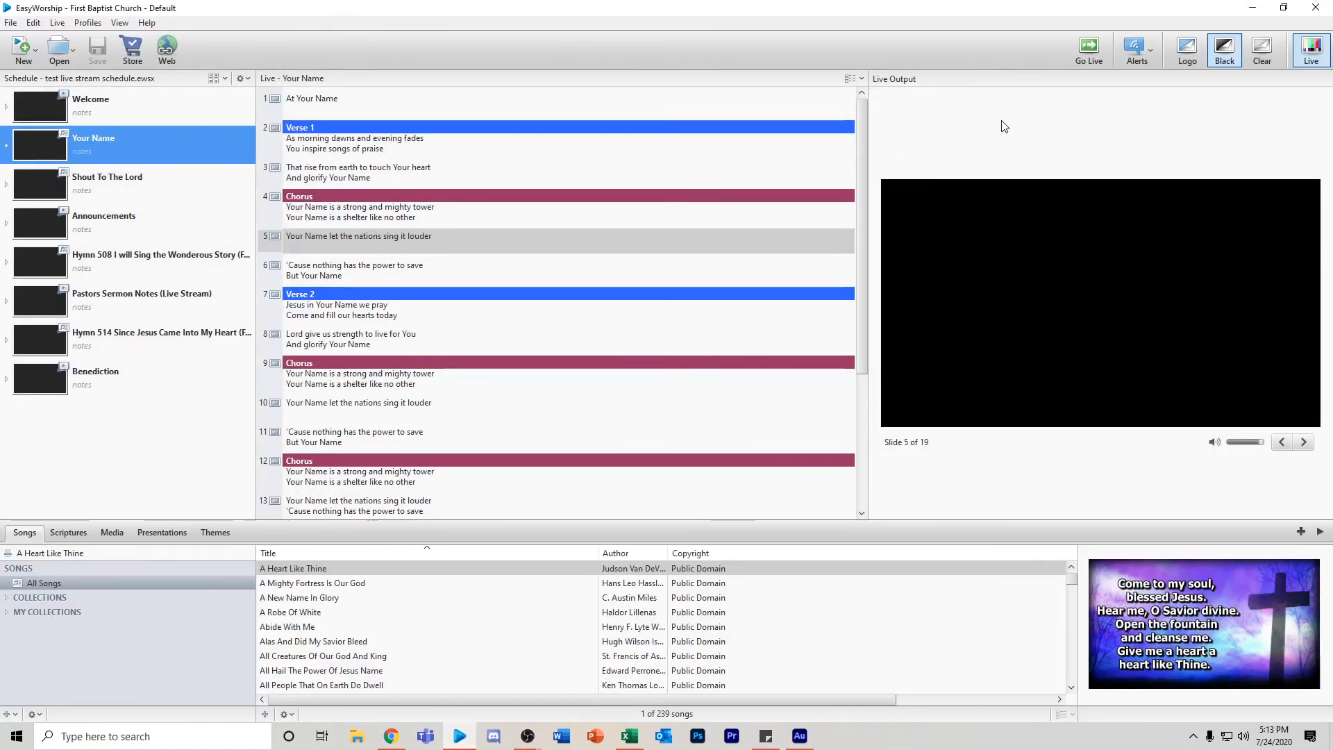
left_click(1084, 54)
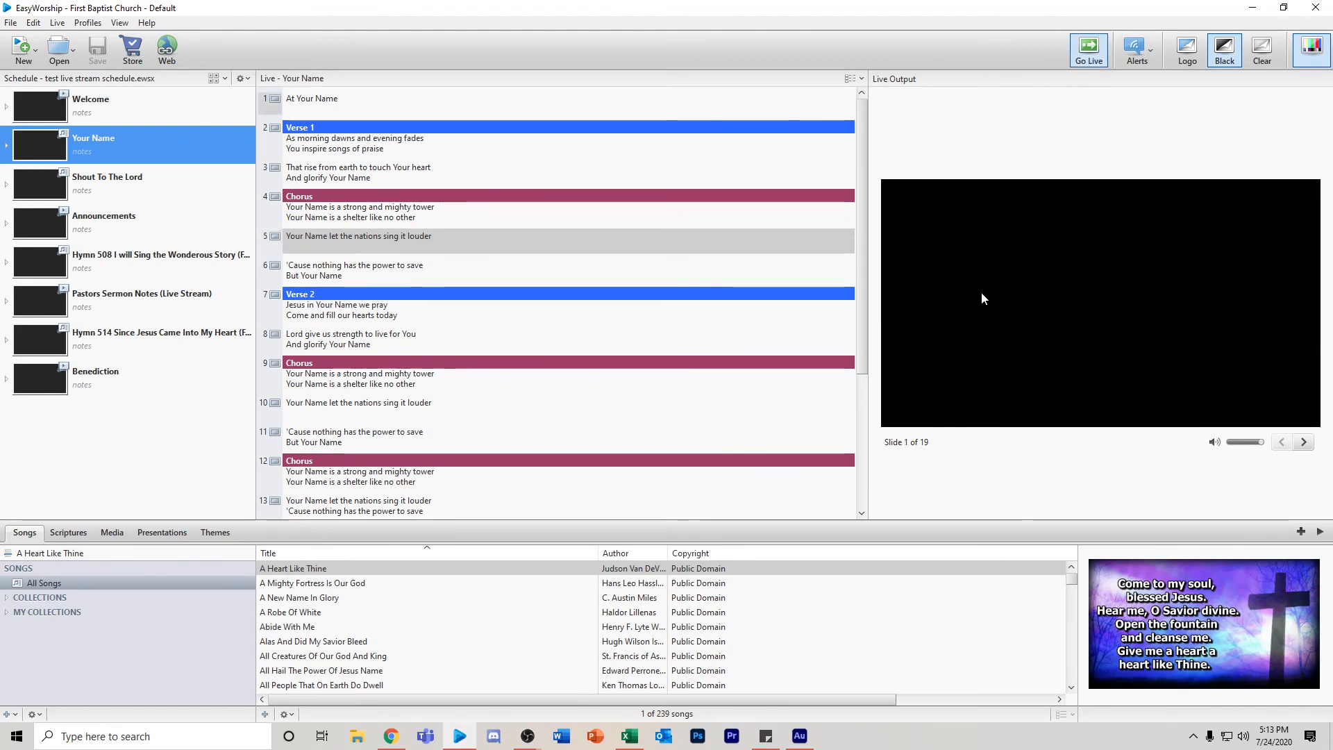
key("Down")
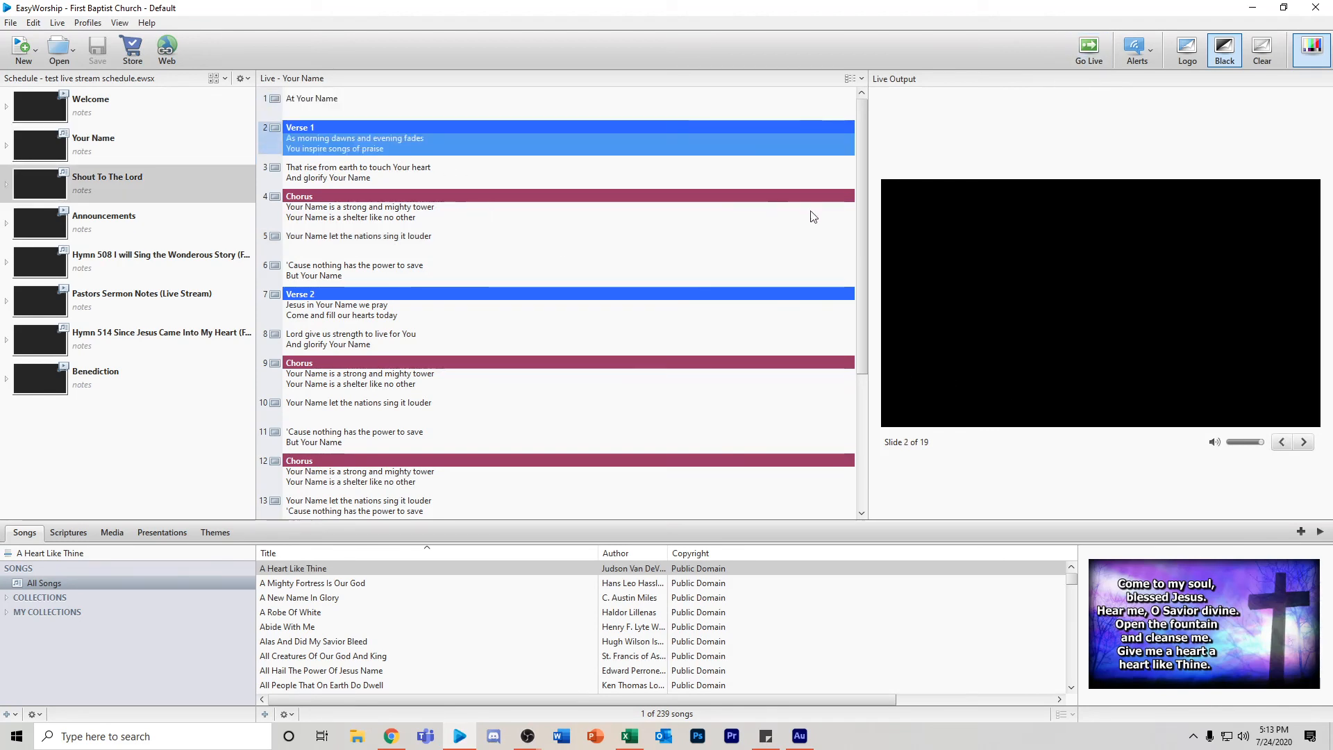
Turn off the black screen on EasyWorship's live output and return to YouTube Studio
left_click(1224, 50)
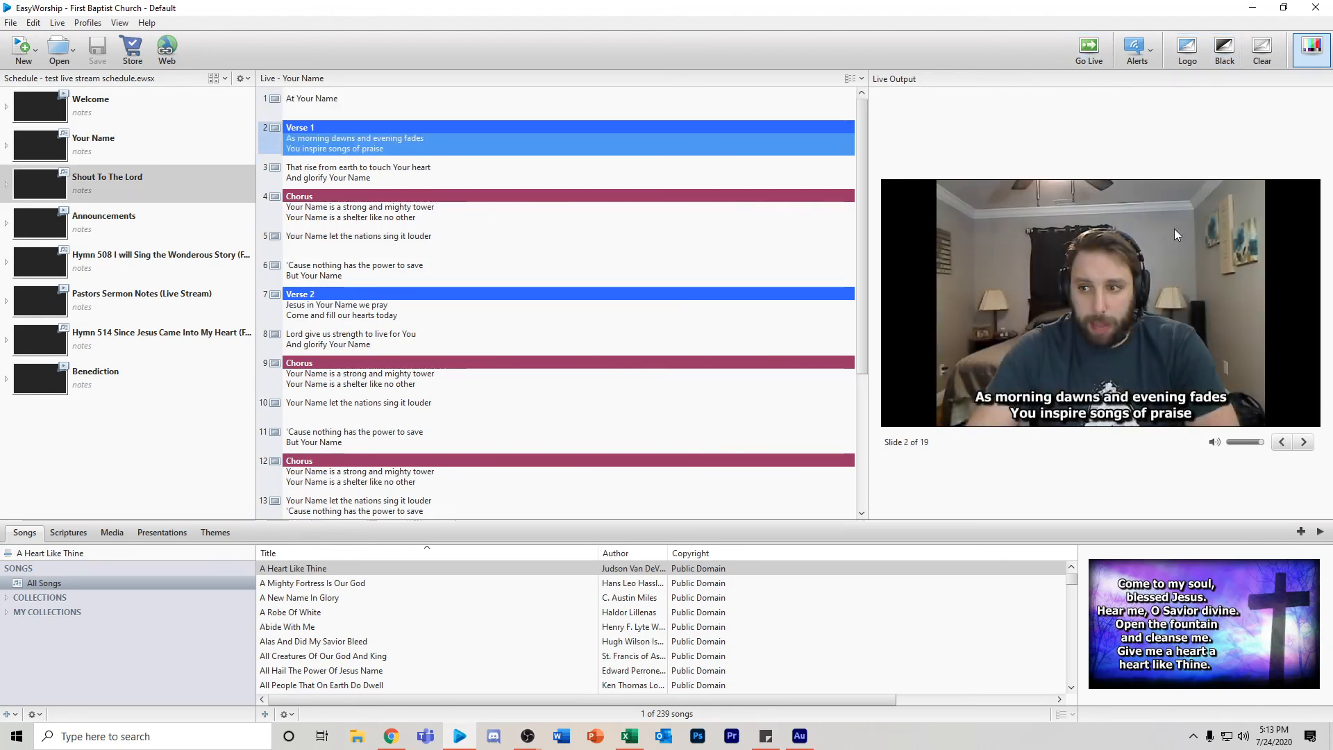
left_click(1252, 8)
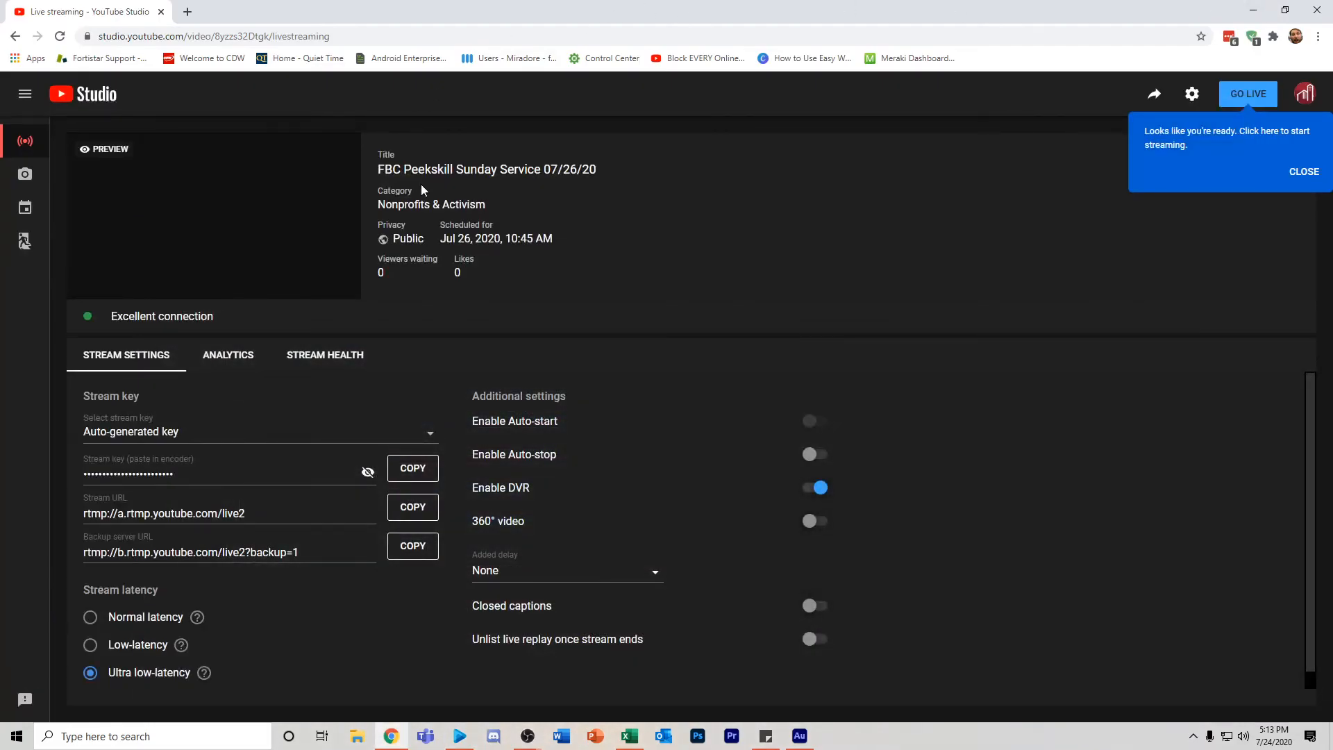